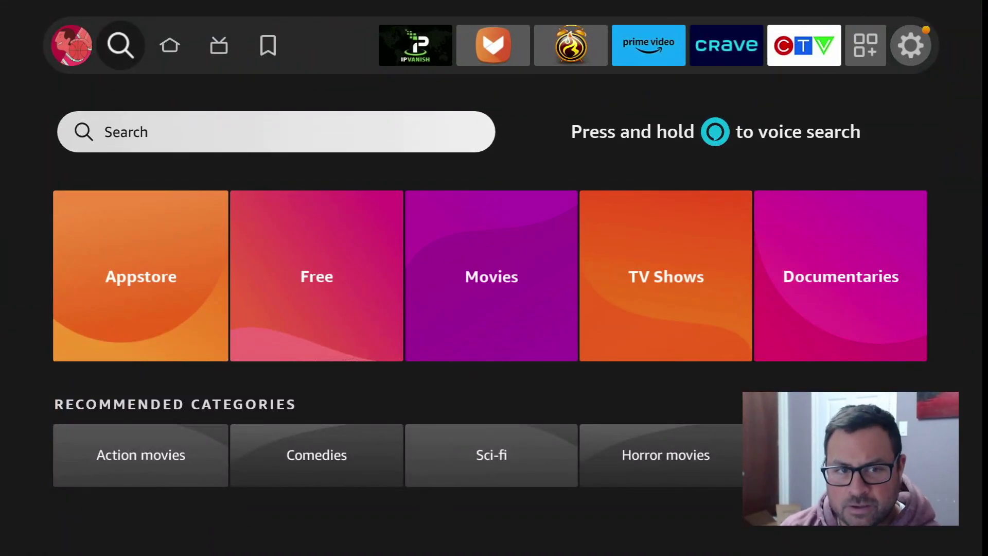
# Search the app store for 'Do' and pick the Downloader suggestion
pyautogui.press('Return')
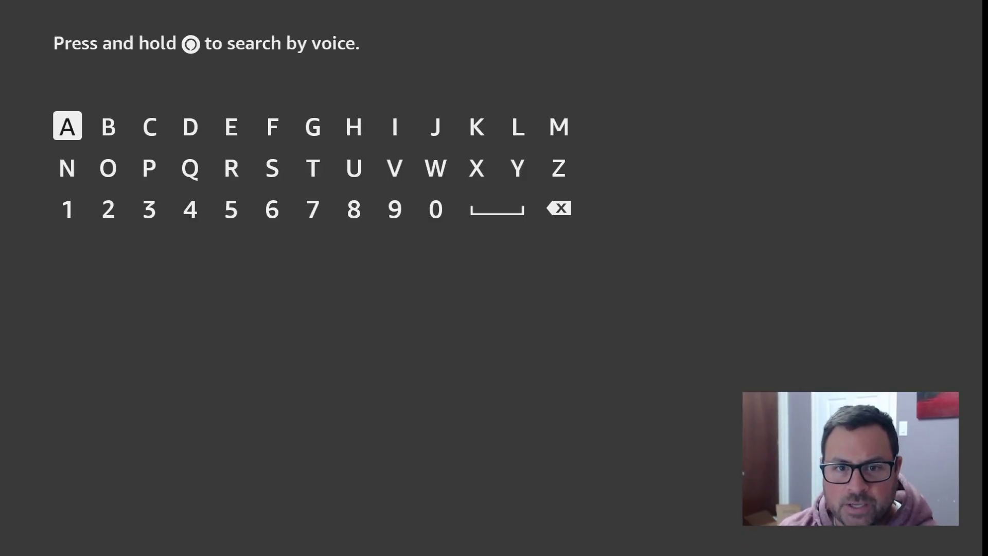
pyautogui.press('Right')
pyautogui.press('Right')
pyautogui.press('Right')
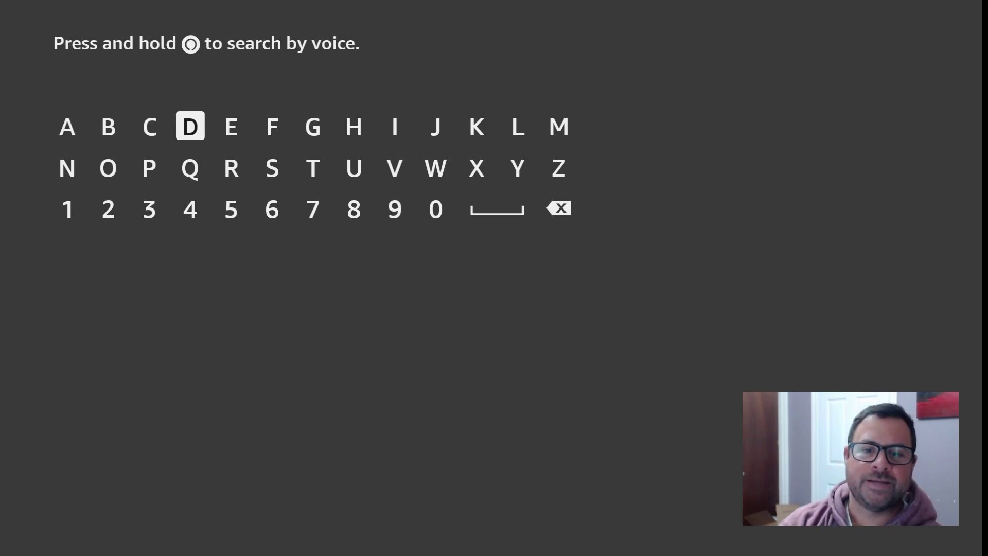
pyautogui.press('Return')
pyautogui.press('Down')
pyautogui.press('Left')
pyautogui.press('Left')
pyautogui.press('Return')
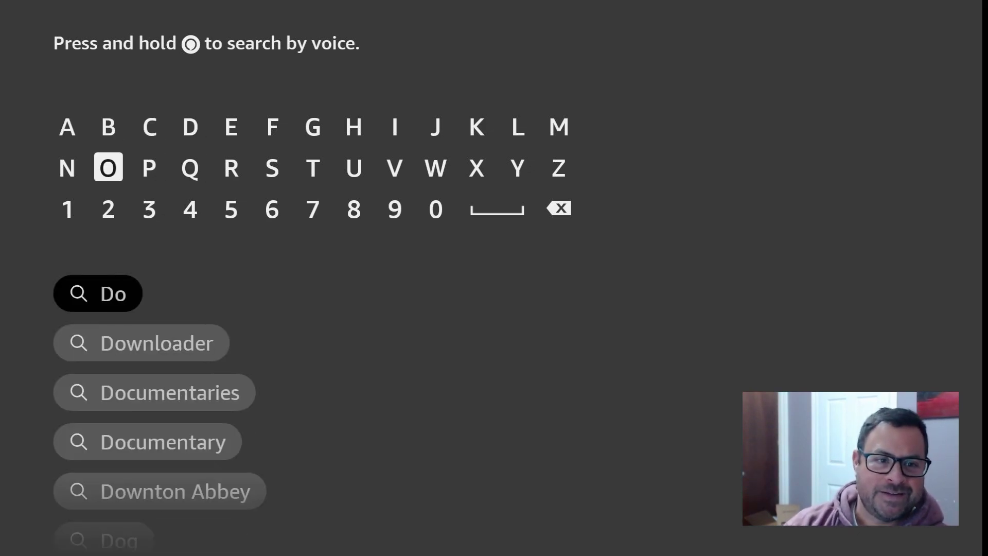
pyautogui.press('Down')
pyautogui.press('Down')
pyautogui.press('Down')
pyautogui.press('Return')
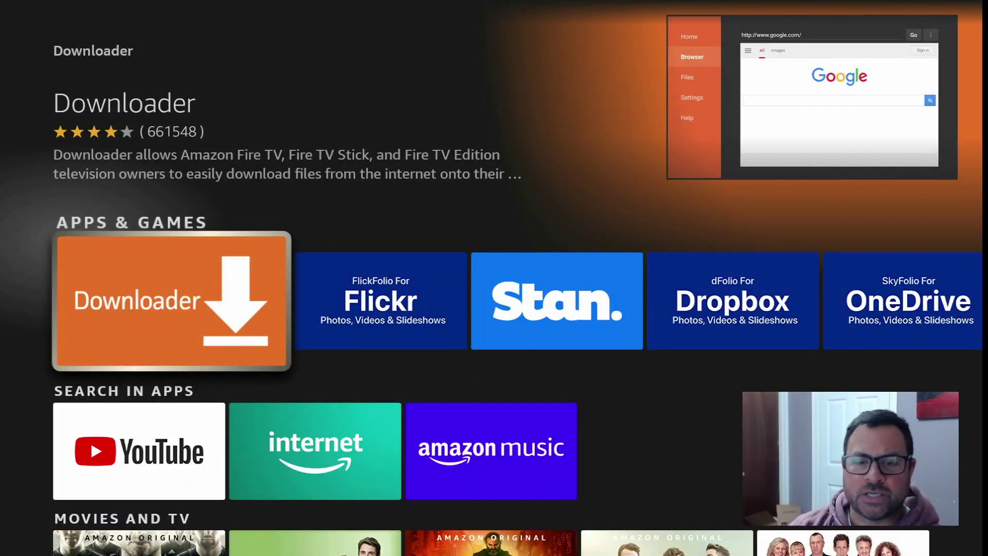
# Download and install the Downloader app from AFTVnews.com, then go Home
pyautogui.press('Return')
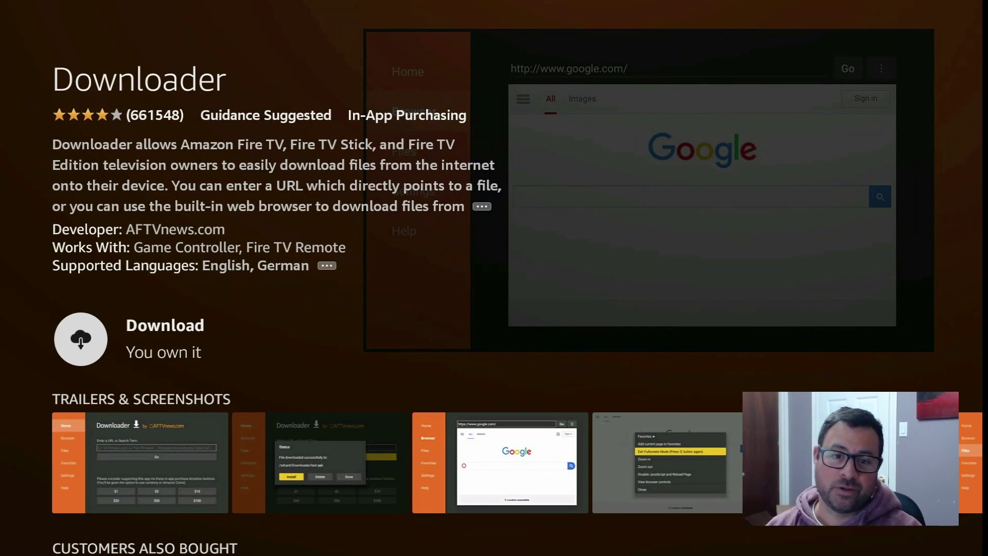
pyautogui.press('Return')
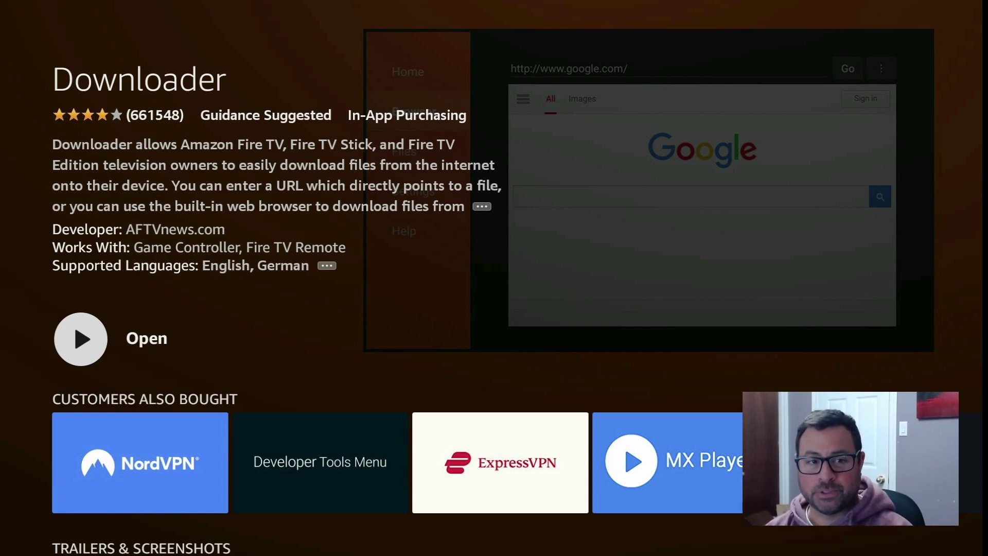
pyautogui.press('Home')
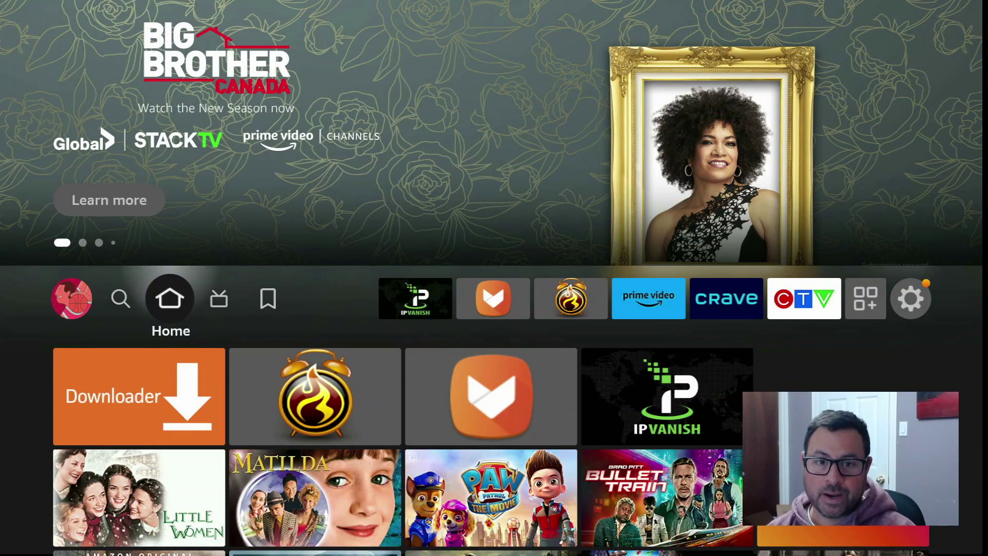
# Open the My Fire TV page in the device Settings
pyautogui.press('Right')
pyautogui.press('Right')
pyautogui.press('Right')
pyautogui.press('Right')
pyautogui.press('Right')
pyautogui.press('Right')
pyautogui.press('Right')
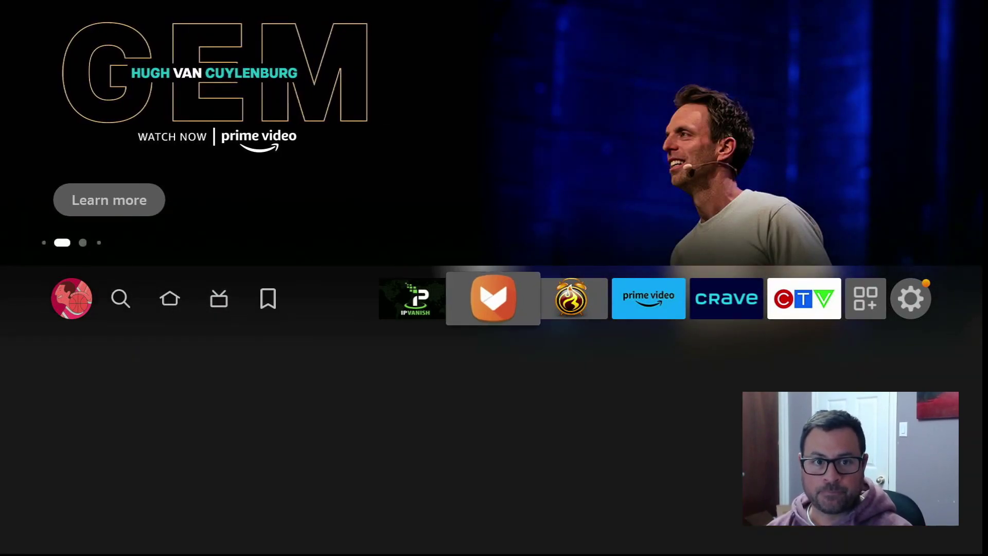
pyautogui.press('Right')
pyautogui.press('Right')
pyautogui.press('Right')
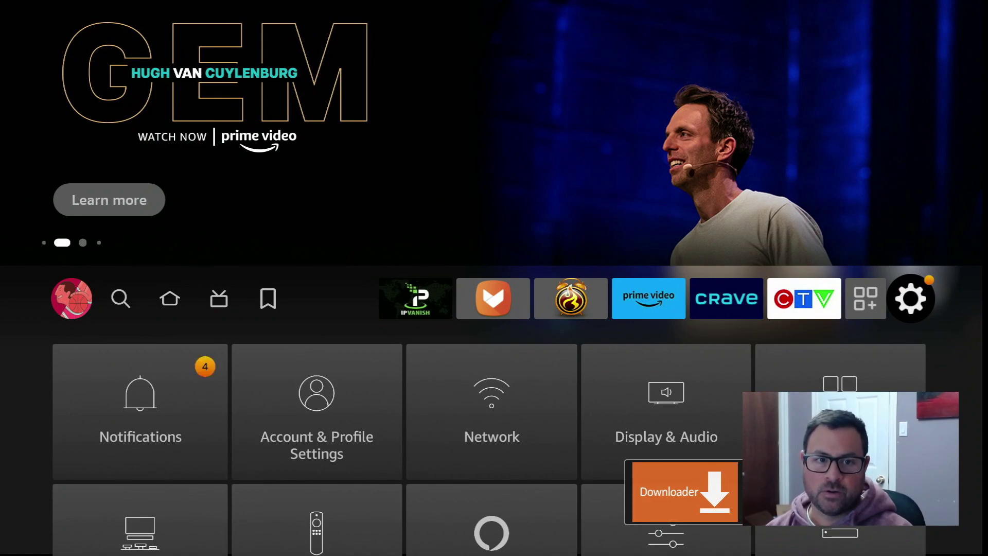
pyautogui.press('Down')
pyautogui.press('Right')
pyautogui.press('Right')
pyautogui.press('Down')
pyautogui.press('Right')
pyautogui.press('Right')
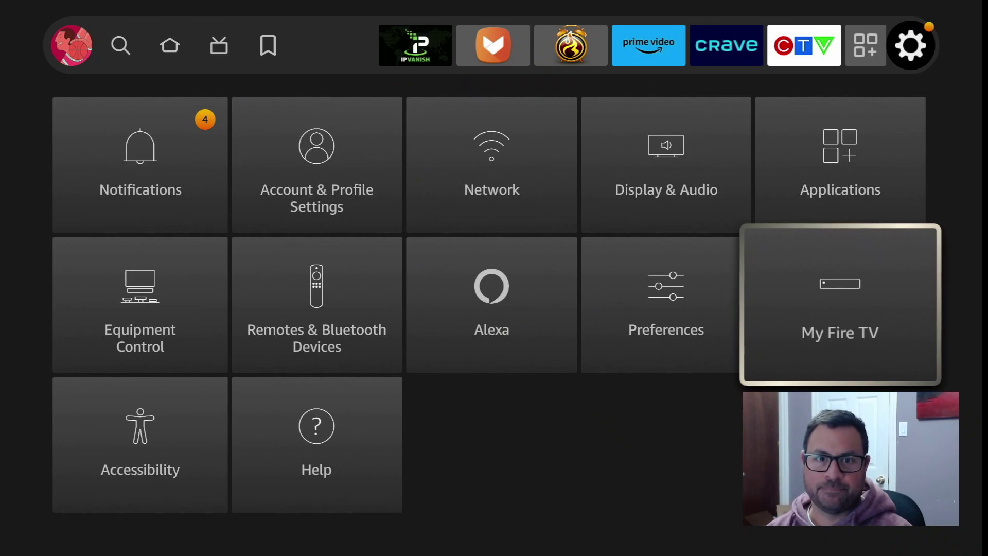
pyautogui.press('Return')
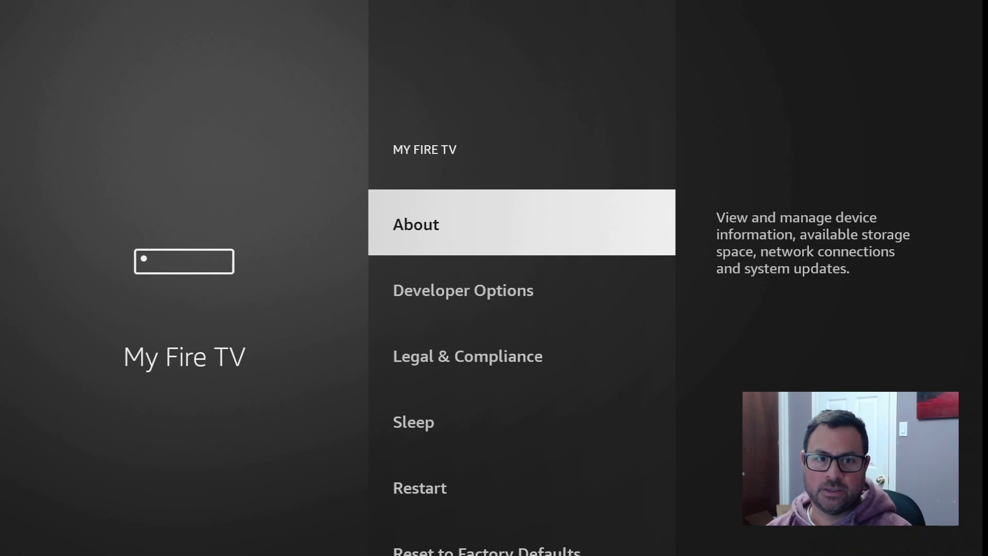
# Select the Fire TV Stick name under About until developer mode is confirmed, then go back
pyautogui.press('Down')
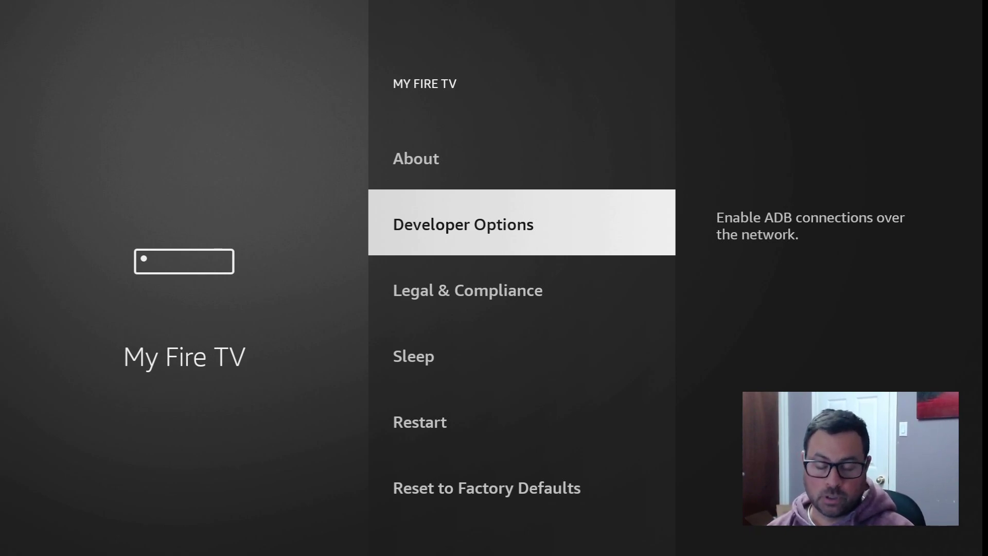
pyautogui.press('Up')
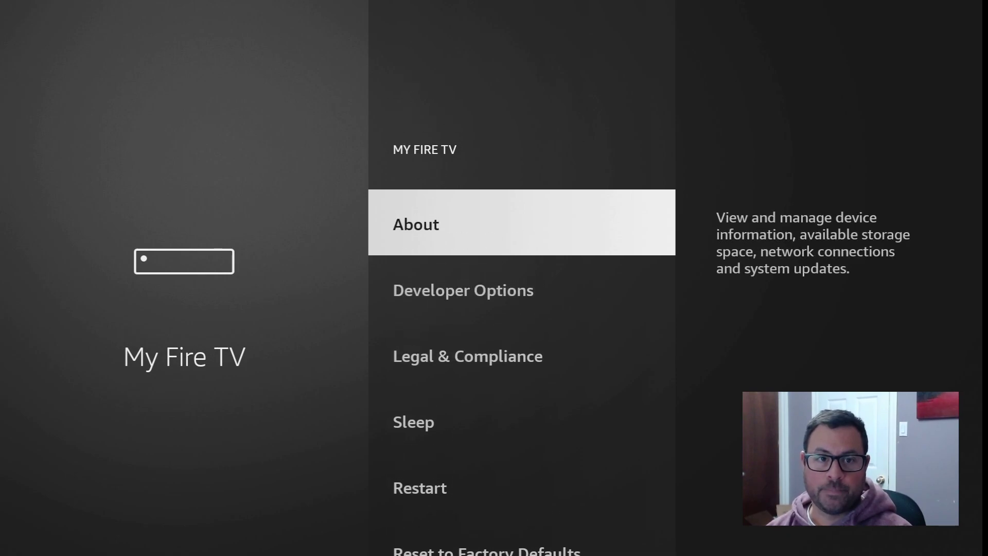
pyautogui.press('Return')
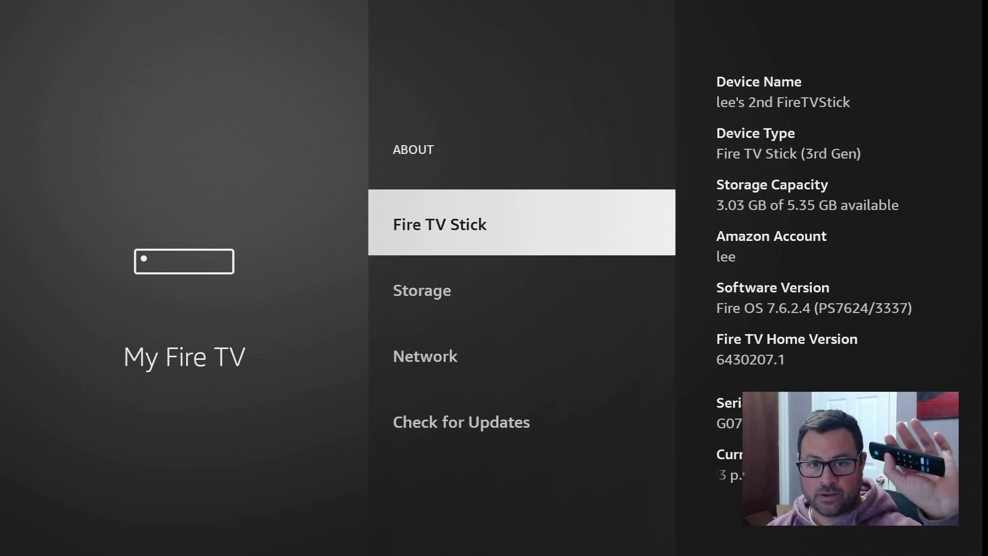
pyautogui.press('Return')
pyautogui.press('Return')
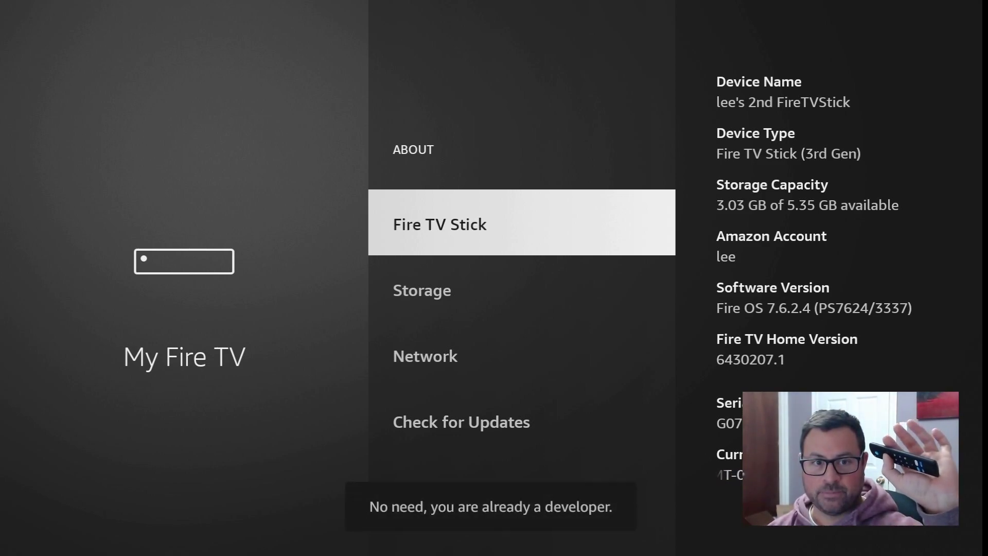
pyautogui.press('Return')
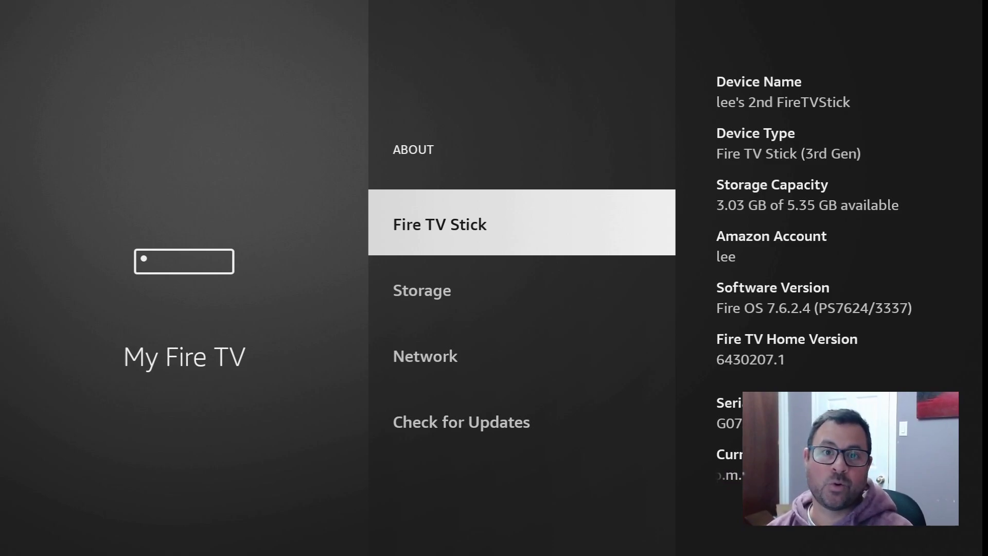
pyautogui.press('Escape')
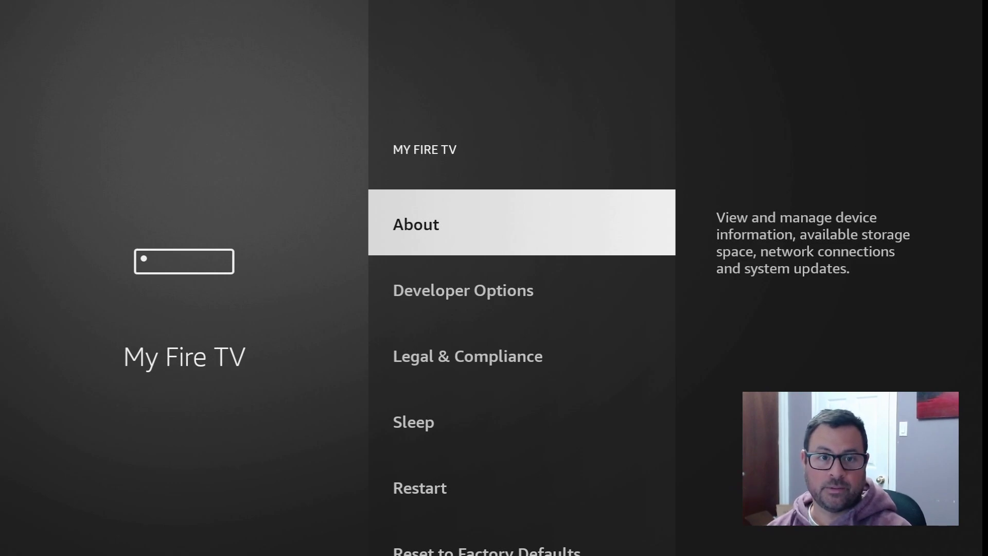
# Turn on Install unknown apps for Downloader under Developer Options, then return Home
pyautogui.press('Down')
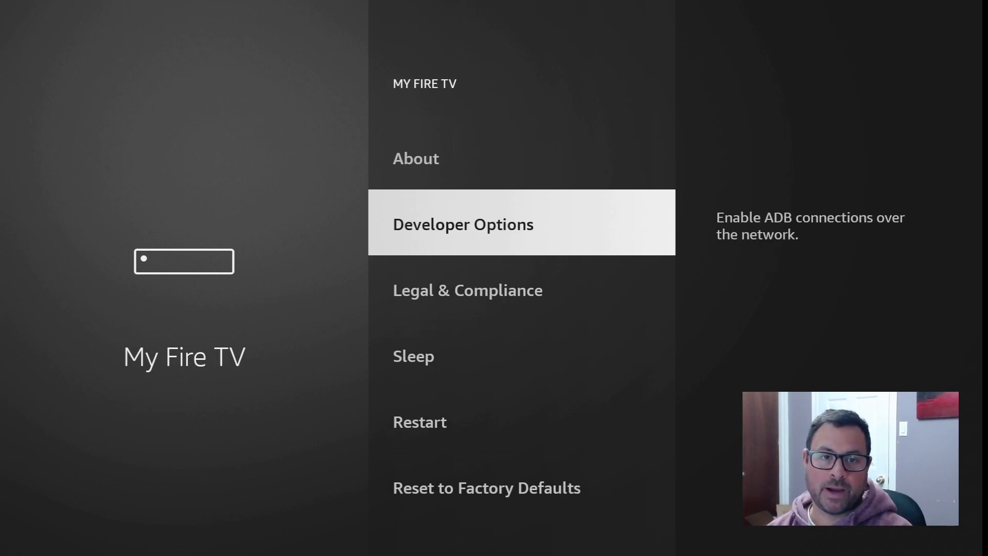
pyautogui.press('Return')
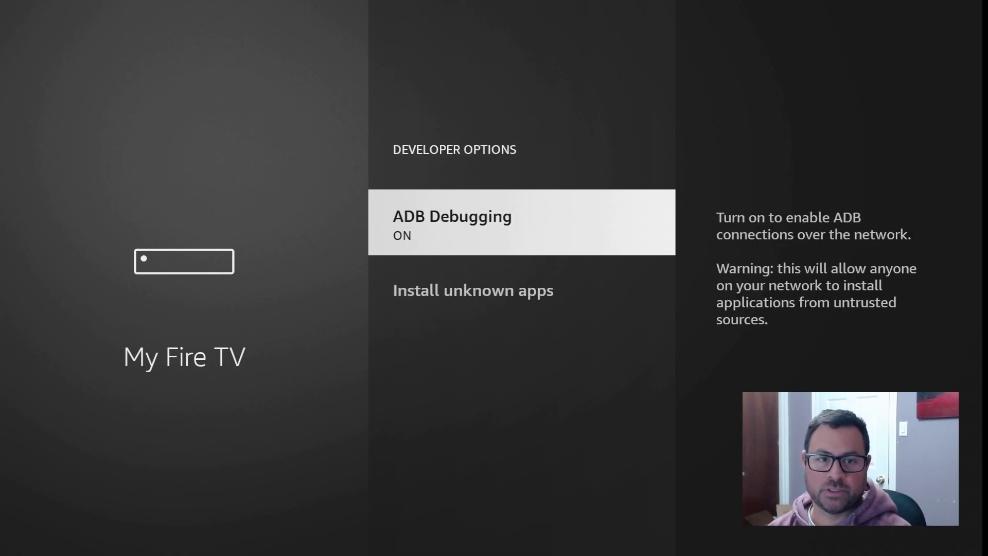
pyautogui.press('Down')
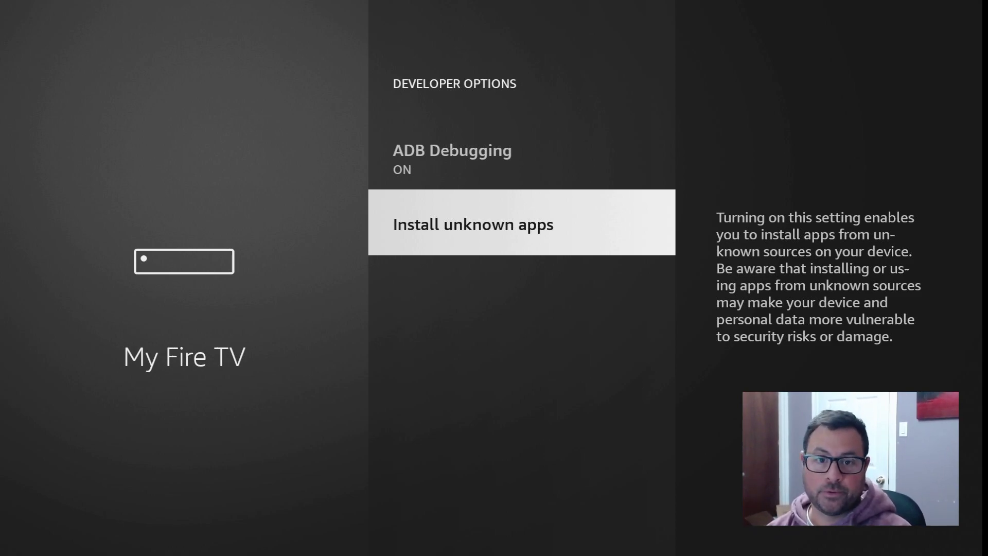
pyautogui.press('Return')
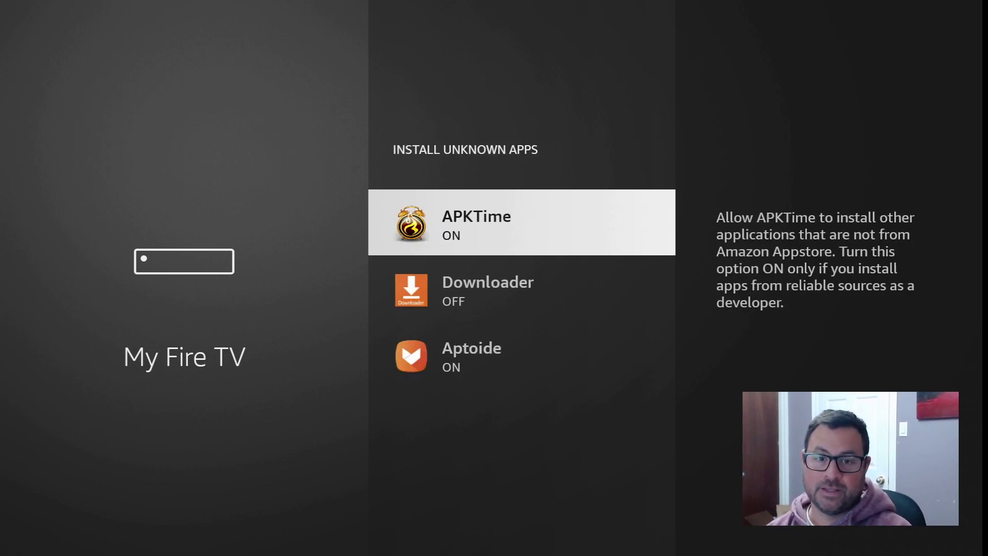
pyautogui.press('Down')
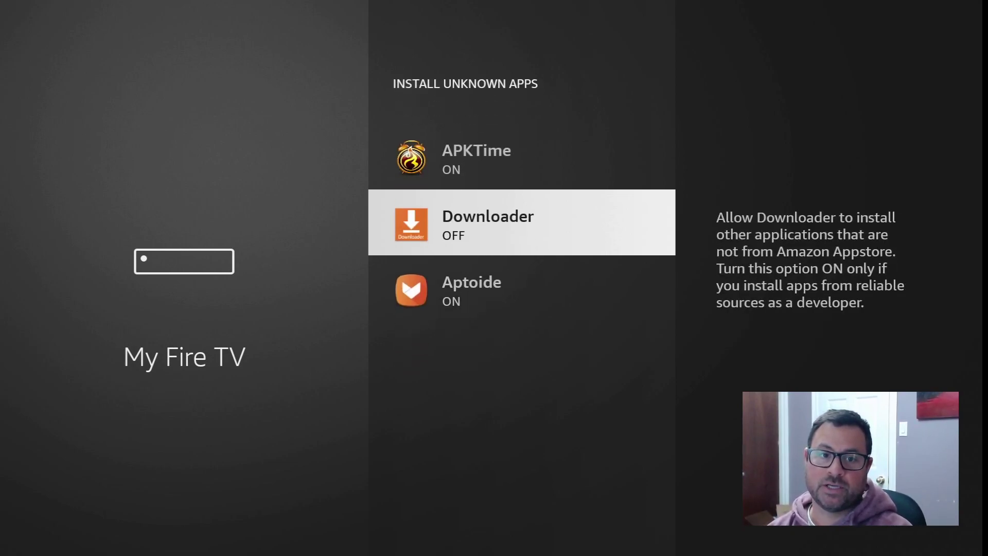
pyautogui.press('Return')
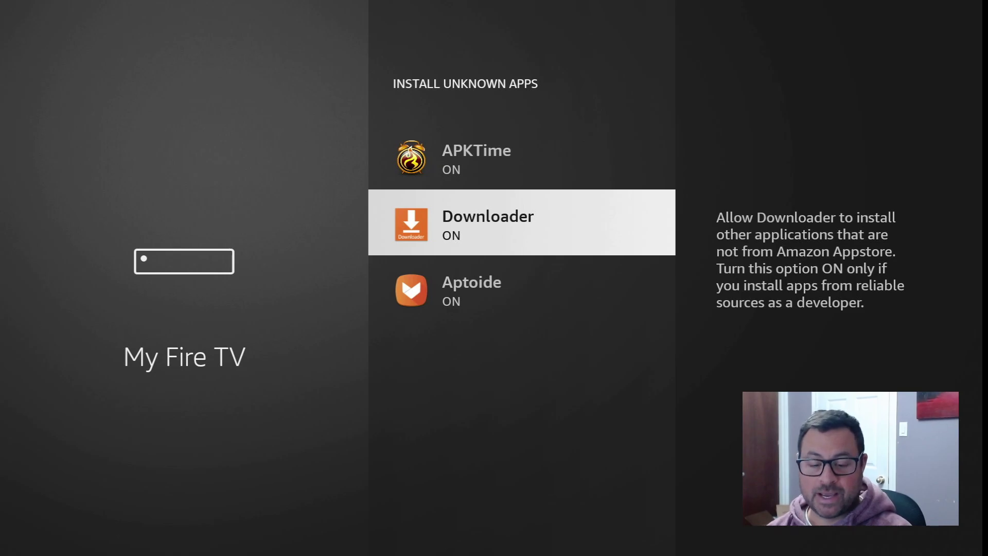
pyautogui.press('Home')
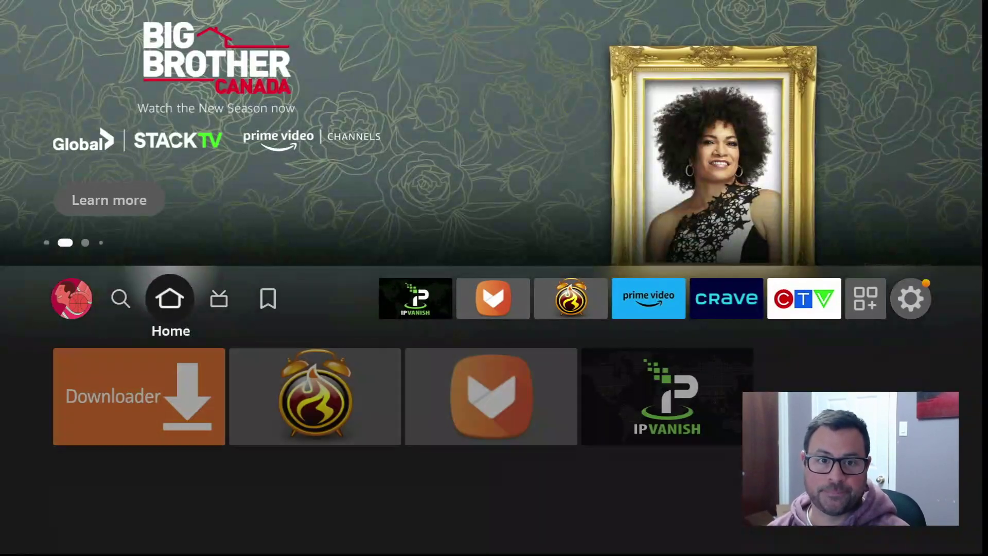
# Move Downloader from the apps list into the fourth favourites slot
pyautogui.press('Down')
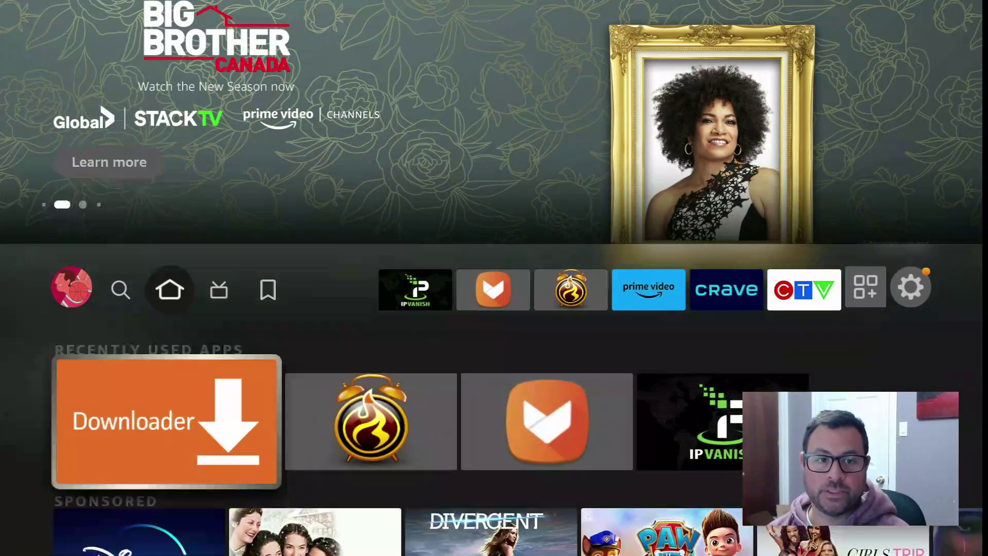
pyautogui.press('Up')
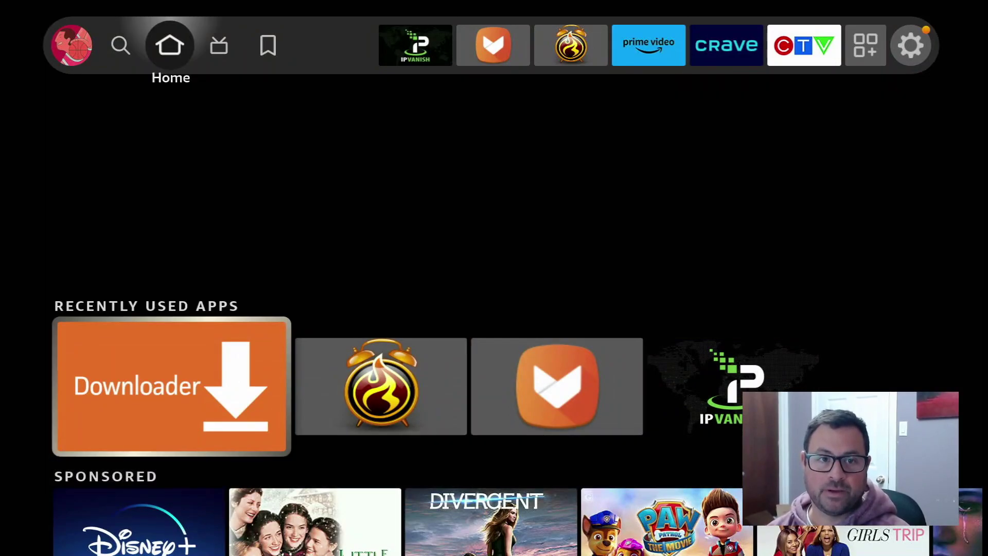
pyautogui.press('Right')
pyautogui.press('Right')
pyautogui.press('Right')
pyautogui.press('Right')
pyautogui.press('Right')
pyautogui.press('Right')
pyautogui.press('Right')
pyautogui.press('Right')
pyautogui.press('Right')
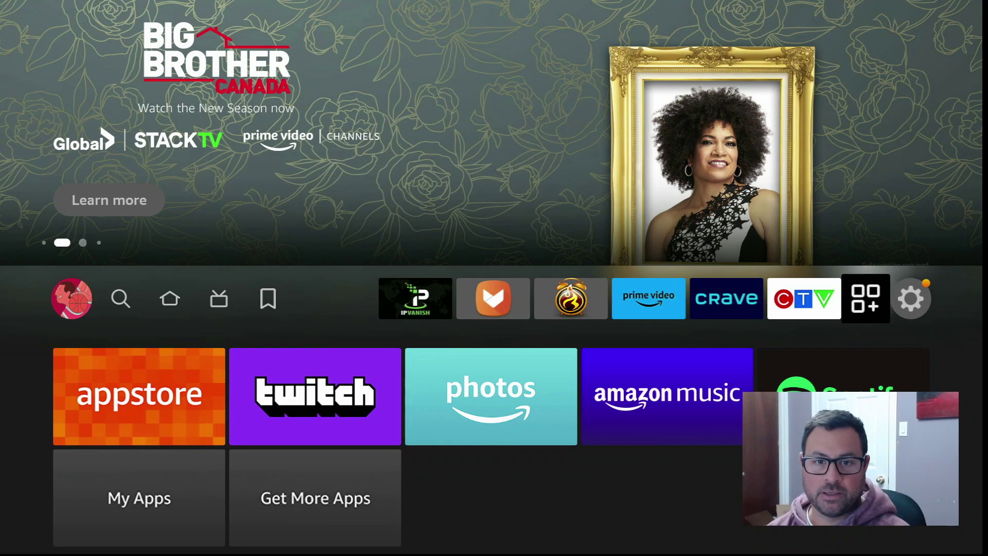
pyautogui.press('Return')
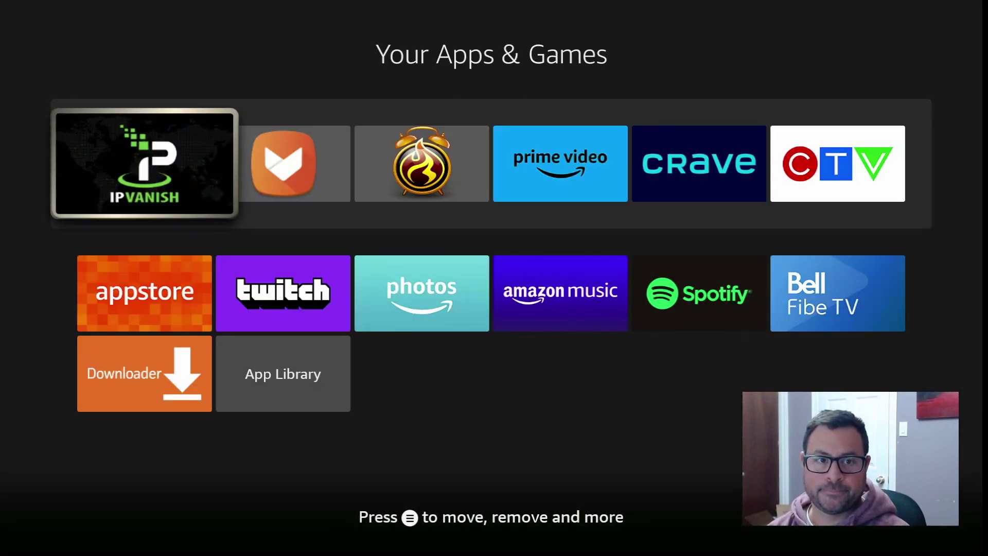
pyautogui.press('Down')
pyautogui.press('Down')
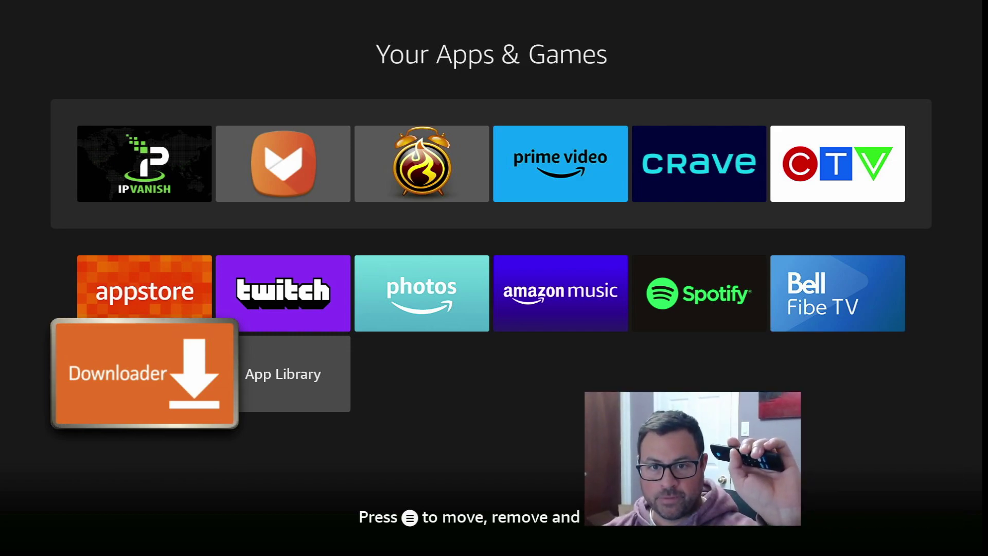
pyautogui.press('Menu')
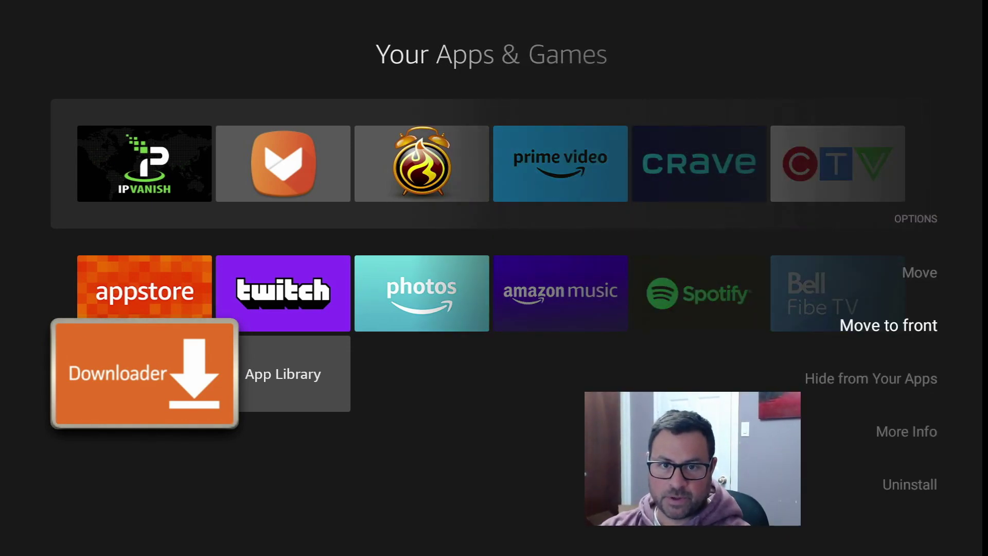
pyautogui.press('Down')
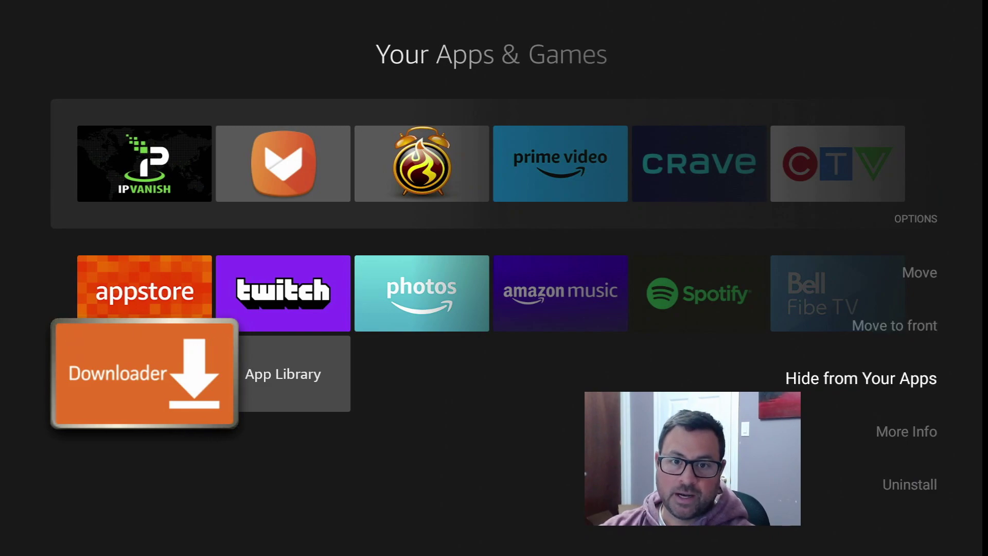
pyautogui.press('Up')
pyautogui.press('Up')
pyautogui.press('Return')
pyautogui.press('Right')
pyautogui.press('Right')
pyautogui.press('Right')
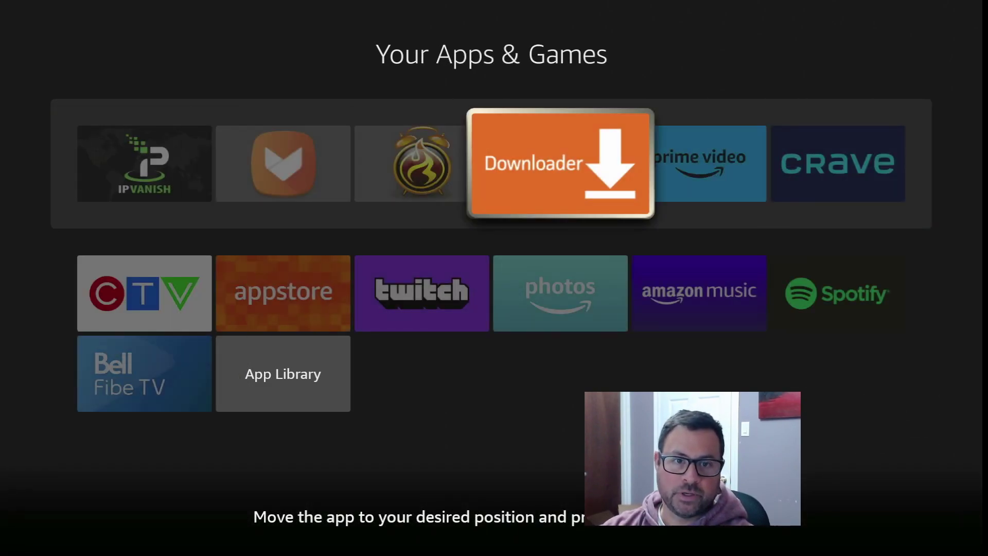
pyautogui.press('Return')
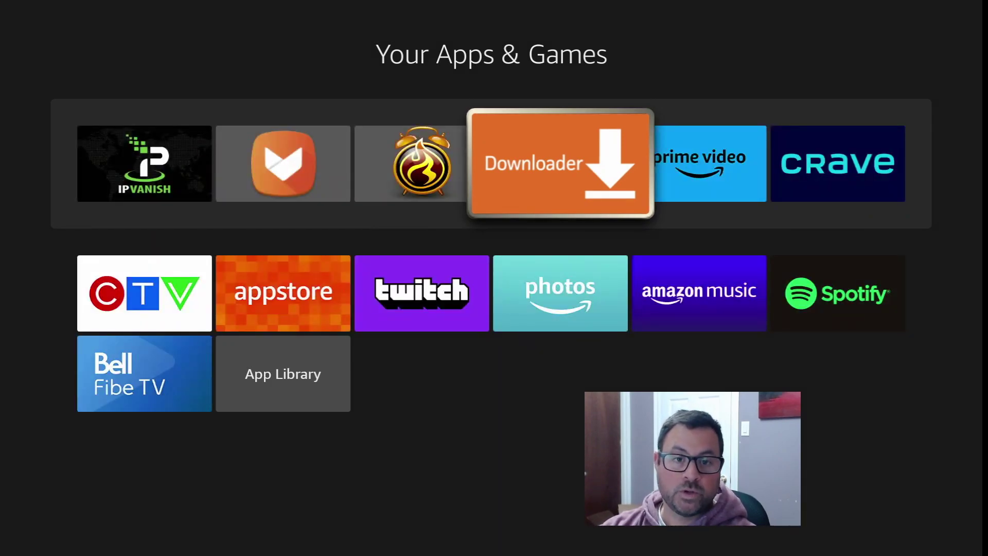
# Launch Downloader from the Home screen's favourites row
pyautogui.press('Home')
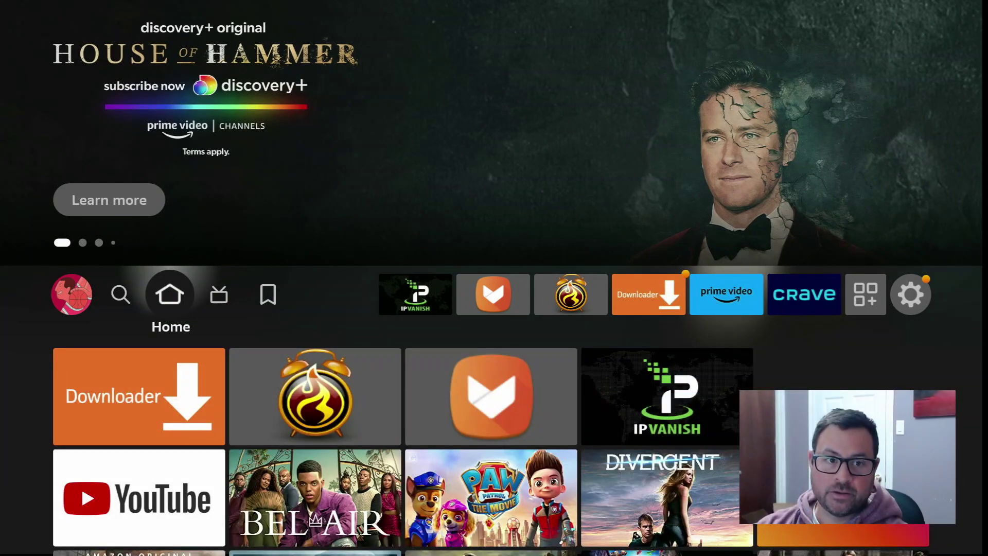
pyautogui.press('Right')
pyautogui.press('Right')
pyautogui.press('Right')
pyautogui.press('Right')
pyautogui.press('Right')
pyautogui.press('Right')
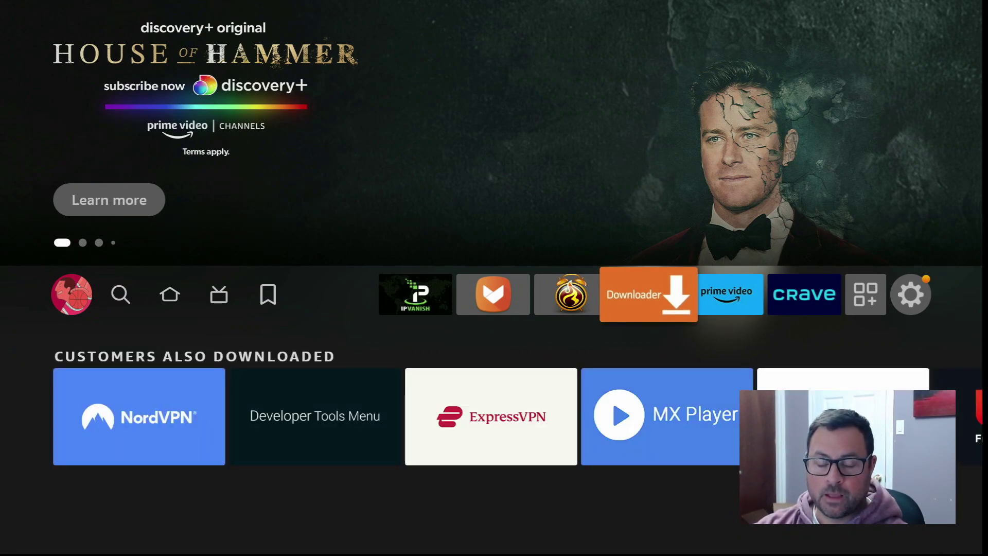
pyautogui.press('Return')
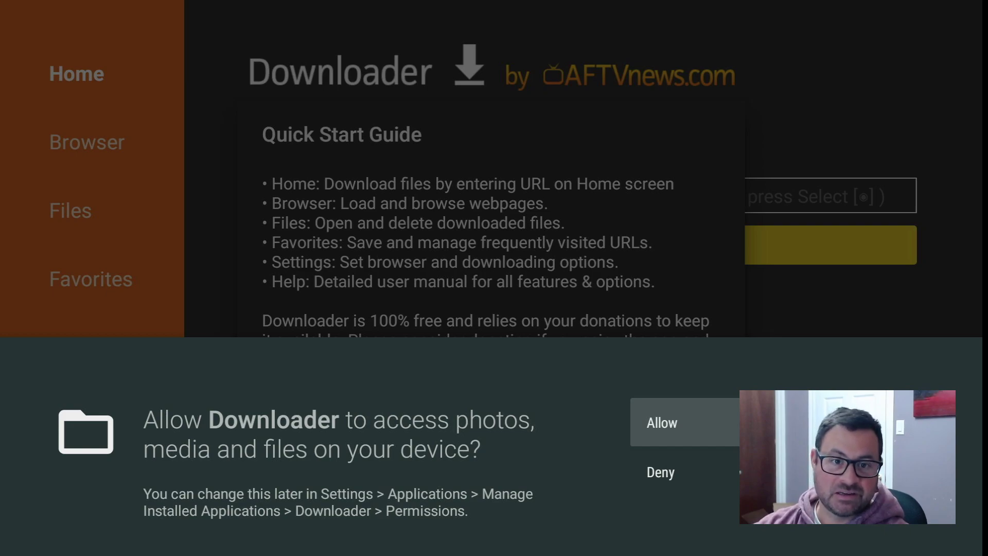
# Grant Downloader media and file access, dismiss the Quick Start Guide, and focus the URL field
pyautogui.press('Return')
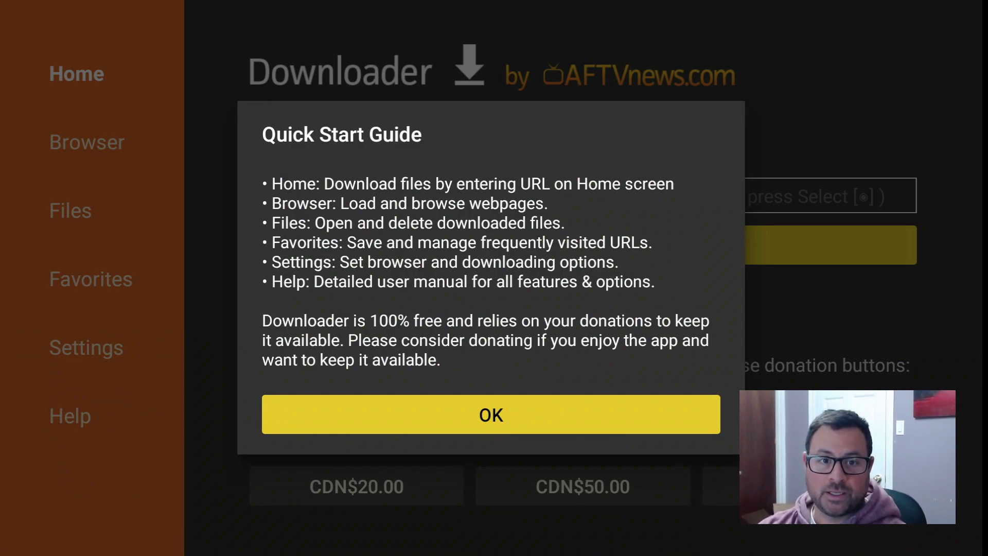
pyautogui.press('Return')
pyautogui.press('Up')
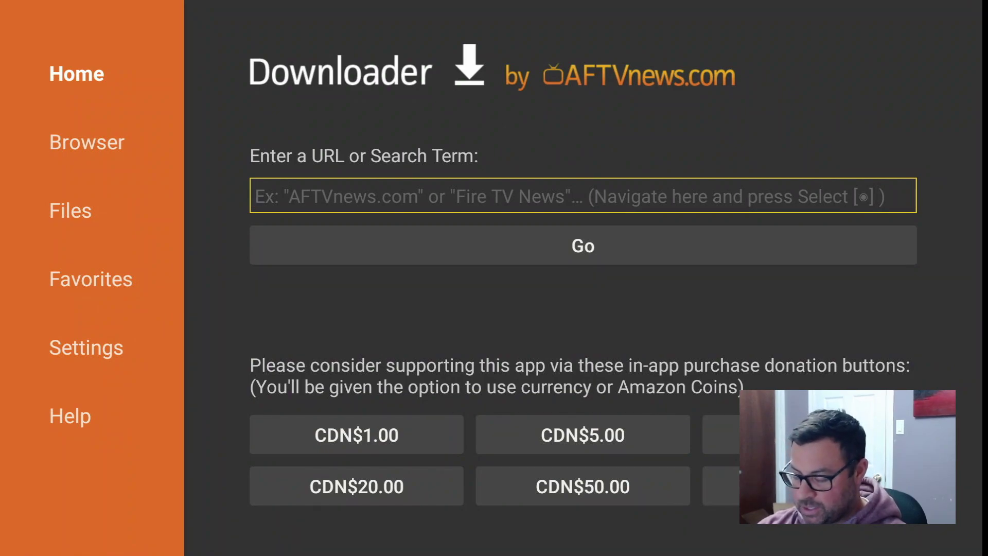
# Enter the first digits 5468 in Downloader's URL field
pyautogui.press('Return')
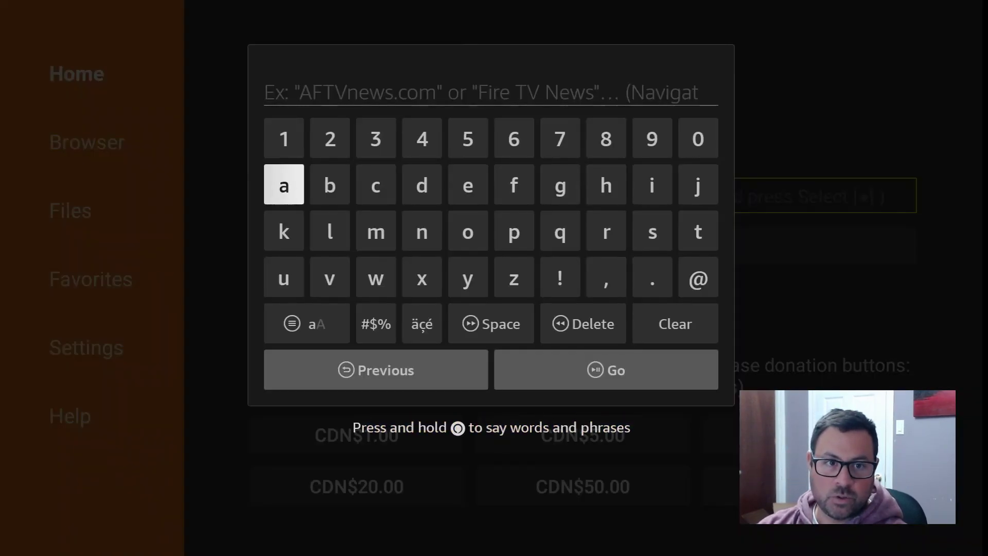
pyautogui.press('Up')
pyautogui.press('Right')
pyautogui.press('Right')
pyautogui.press('Right')
pyautogui.press('Right')
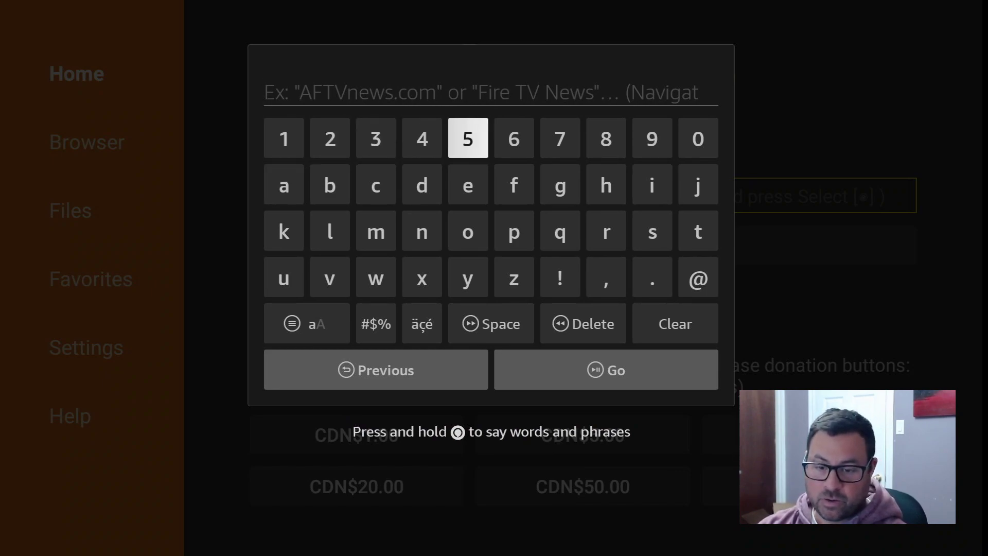
pyautogui.press('Return')
pyautogui.press('Left')
pyautogui.press('Return')
pyautogui.press('Right')
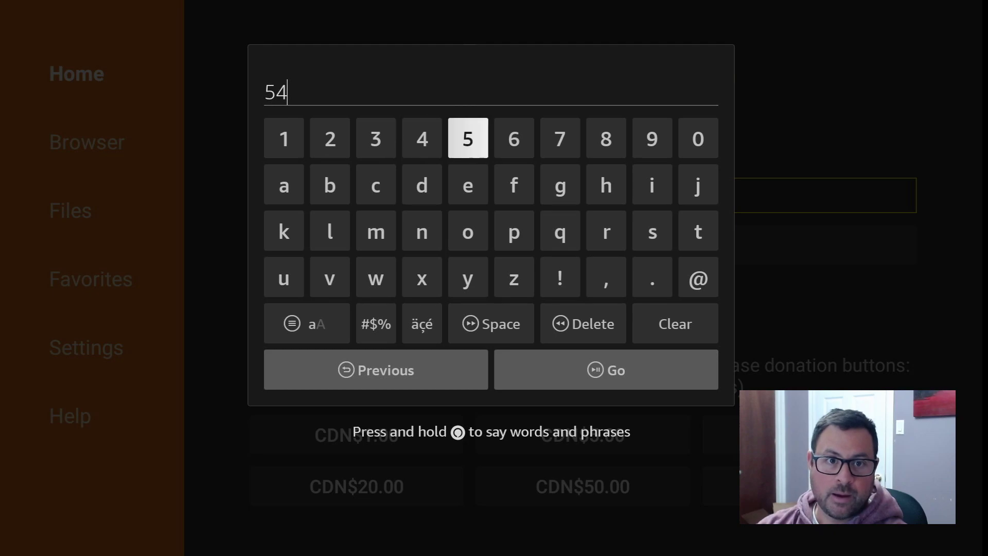
pyautogui.press('Right')
pyautogui.press('Return')
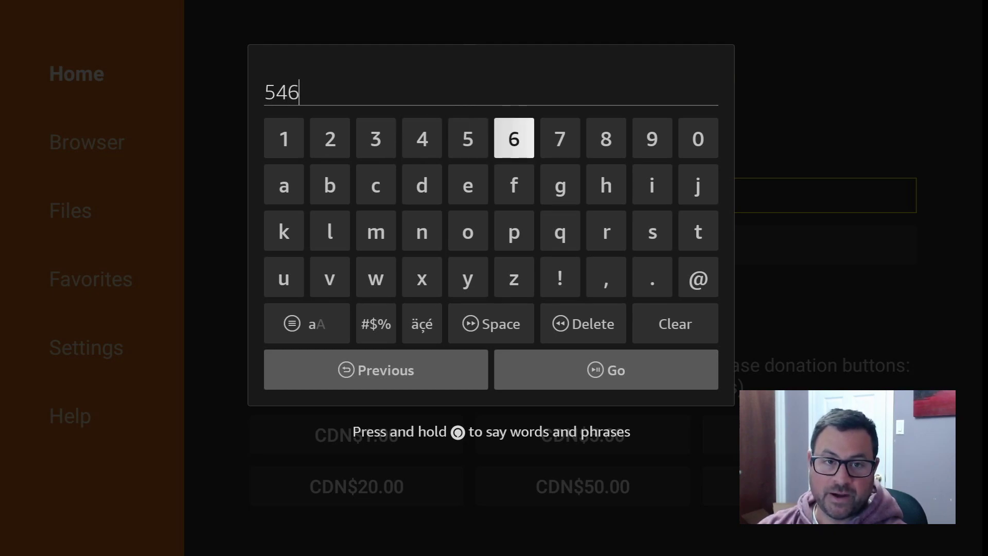
pyautogui.press('Right')
pyautogui.press('Right')
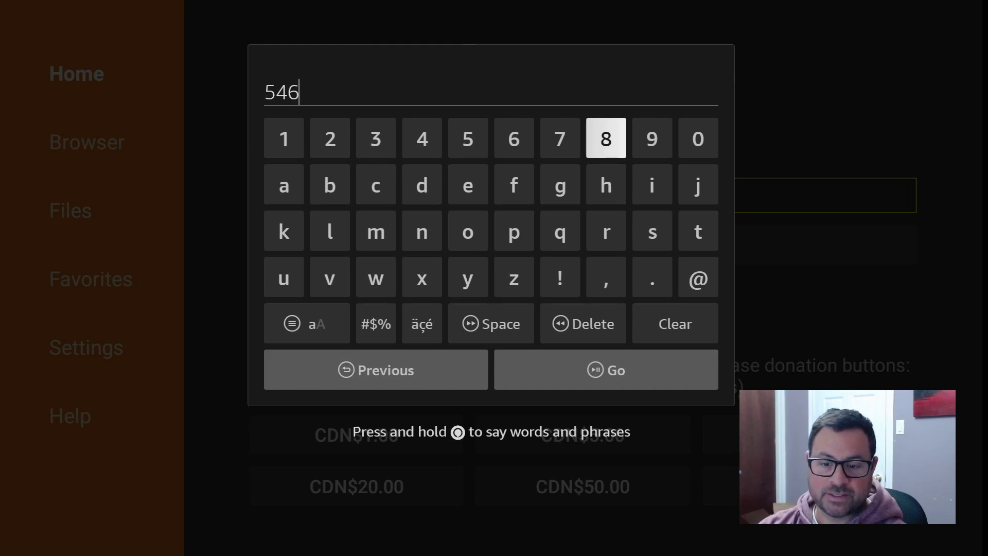
pyautogui.press('Return')
# Finish the code as 546835 and submit it with Go
pyautogui.press('Left')
pyautogui.press('Left')
pyautogui.press('Left')
pyautogui.press('Left')
pyautogui.press('Left')
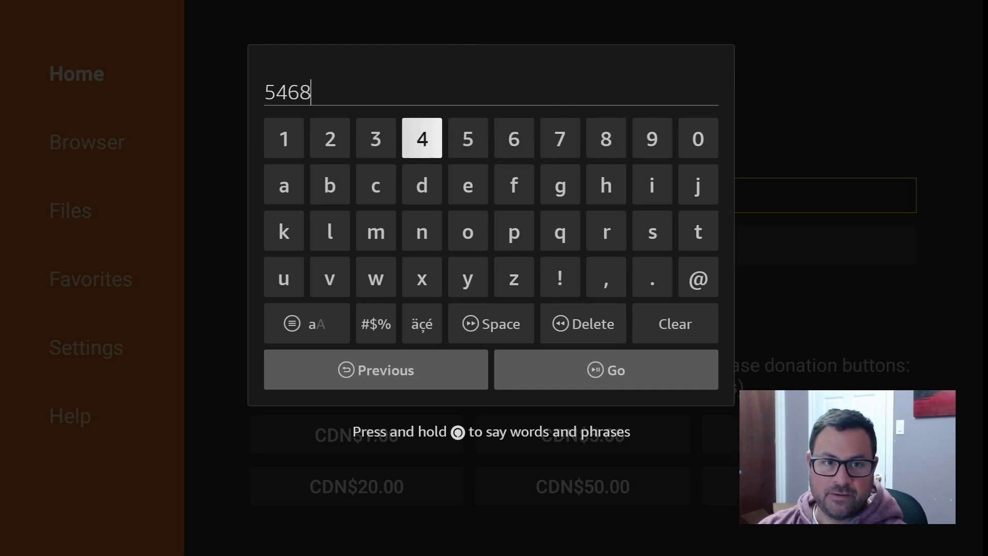
pyautogui.press('Return')
pyautogui.press('Right')
pyautogui.press('Right')
pyautogui.press('Return')
pyautogui.press('Down')
pyautogui.press('Down')
pyautogui.press('Down')
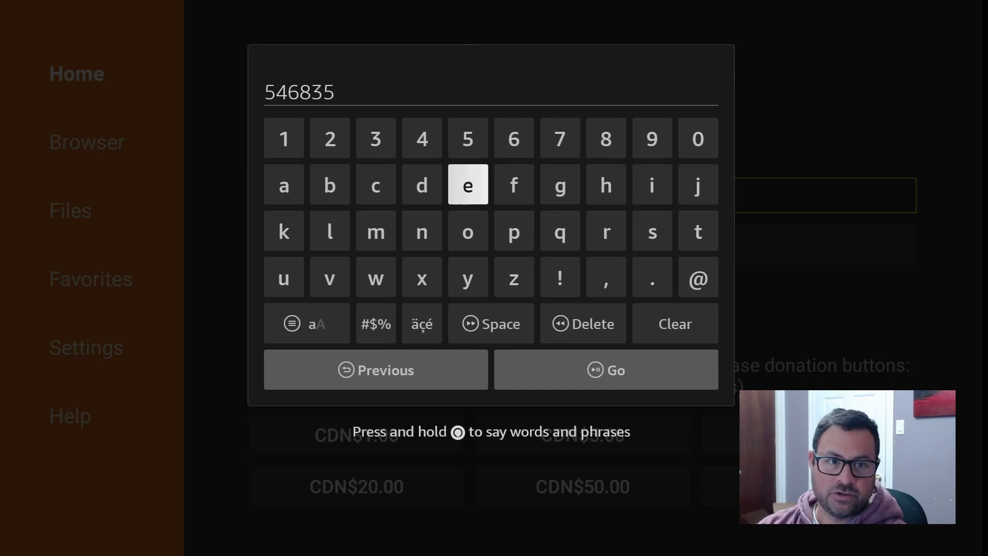
pyautogui.press('Down')
pyautogui.press('Right')
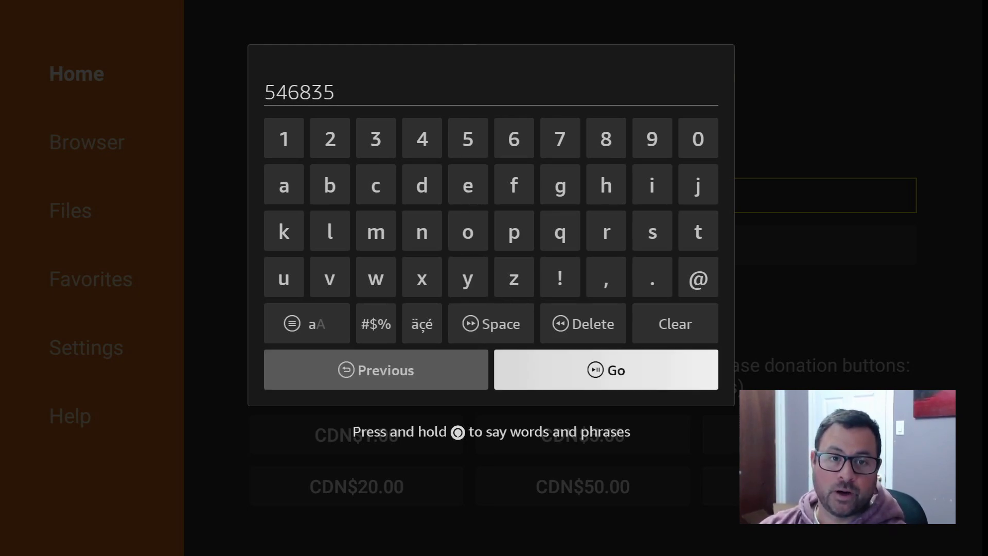
pyautogui.press('Return')
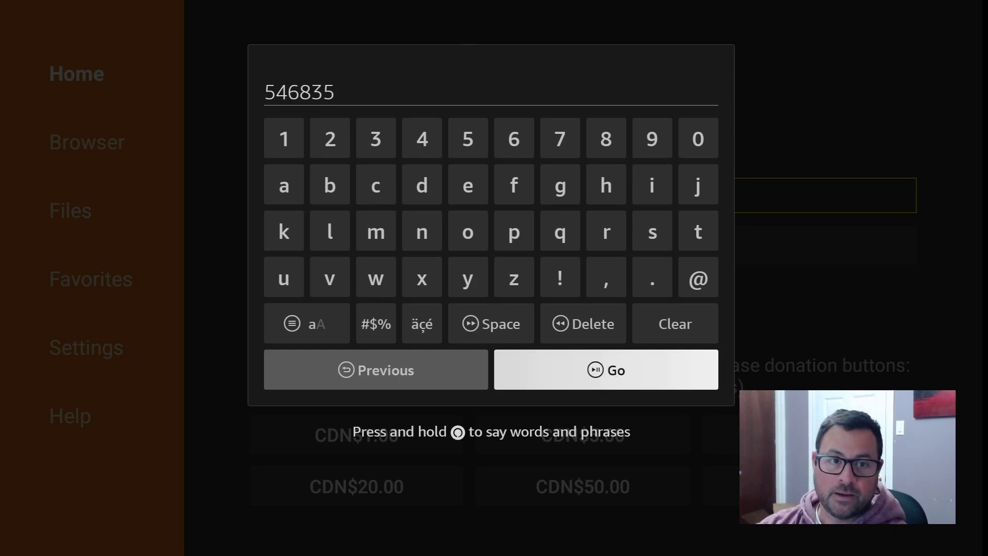
pyautogui.press('Return')
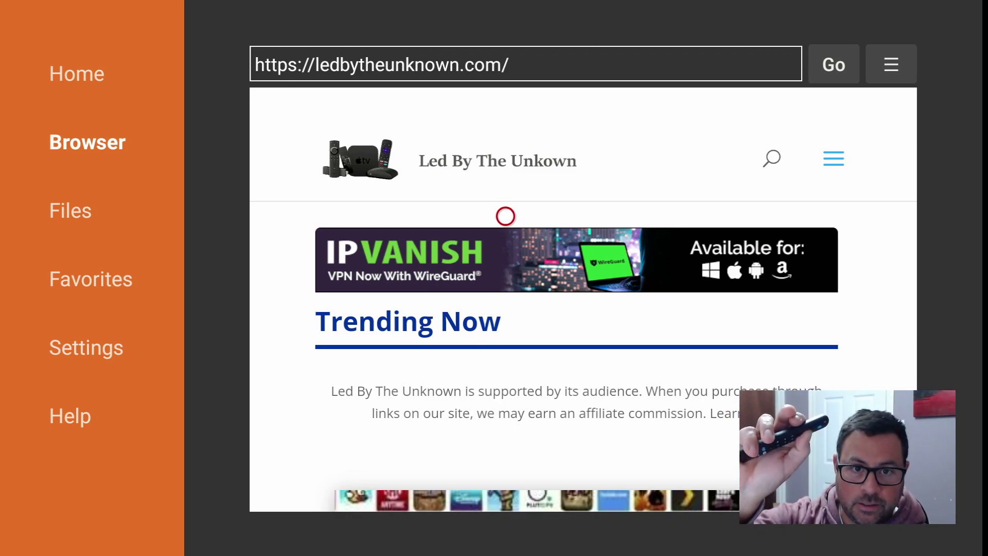
# Open Downloader's browser options menu over the Led By The Unknown page
pyautogui.press('Menu')
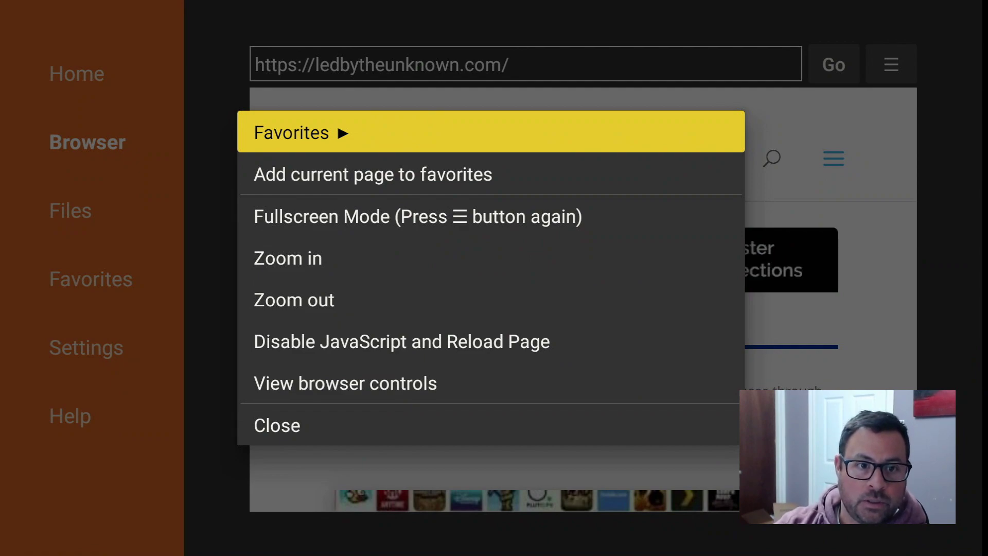
pyautogui.press('Down')
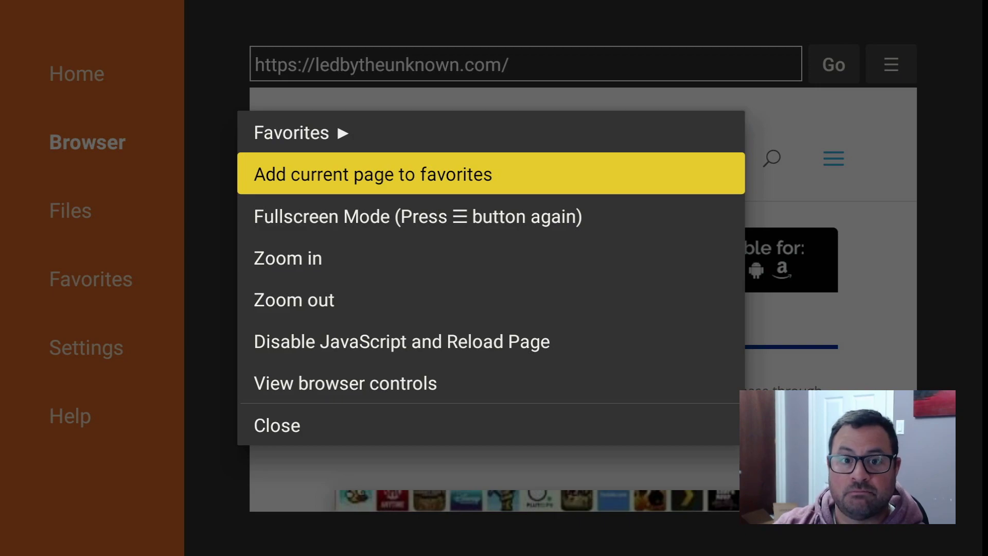
pyautogui.press('Return')
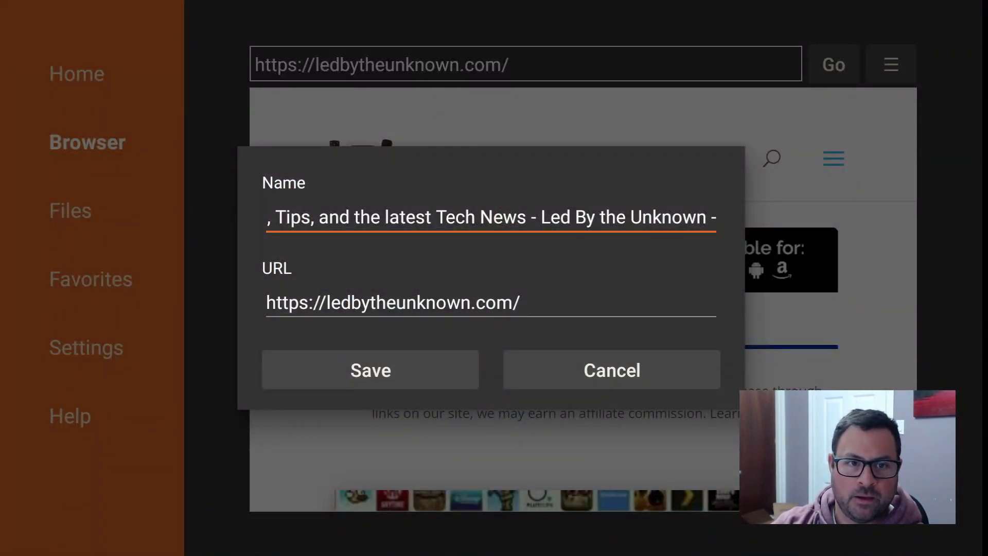
pyautogui.press('Down')
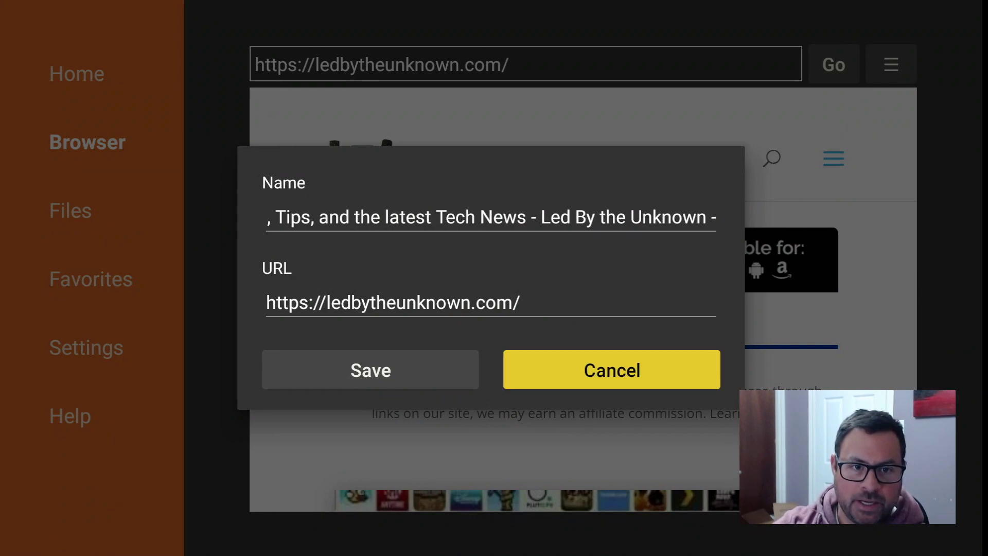
pyautogui.press('Left')
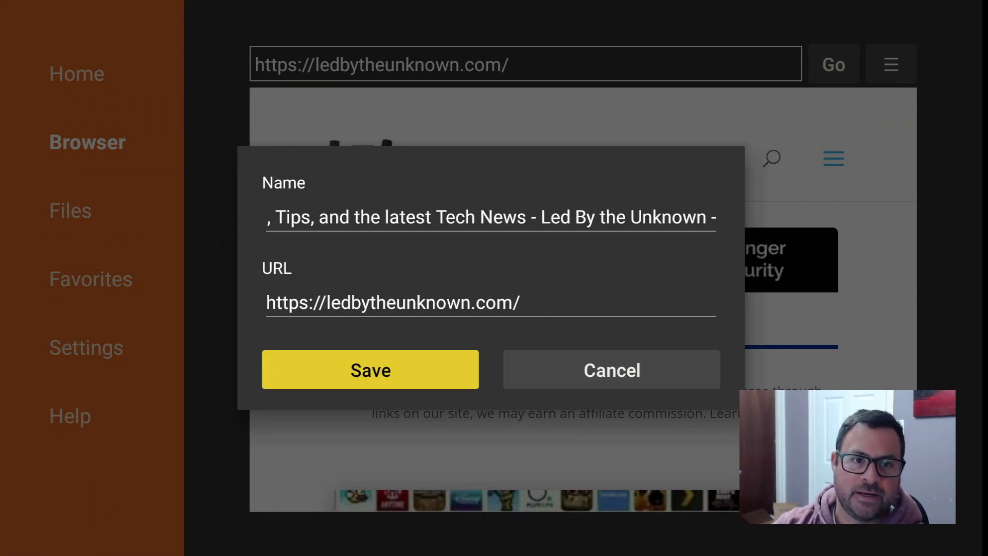
pyautogui.press('Return')
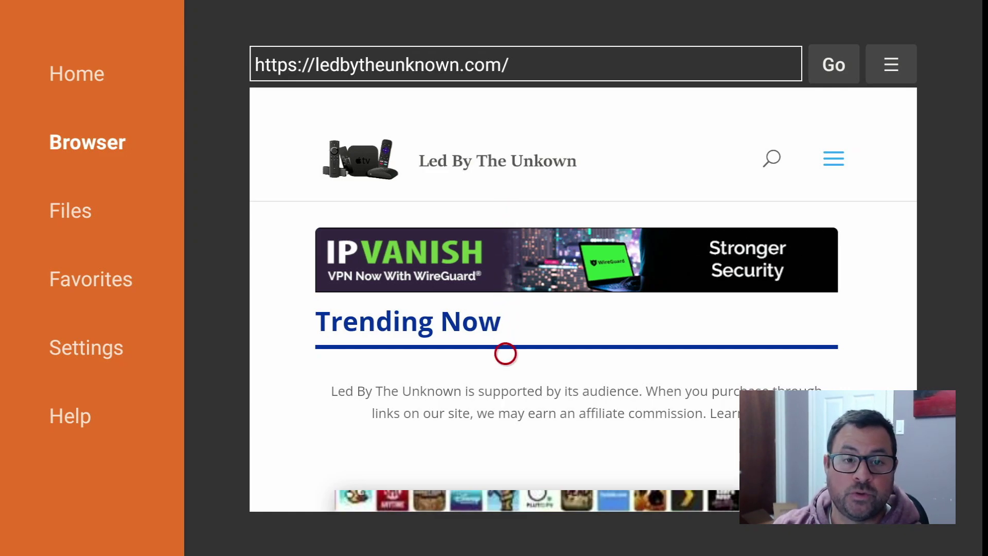
# Go to the site's Downloads page through its navigation menu
pyautogui.scroll(-1, 505, 473)
pyautogui.scroll(-5, 505, 473)
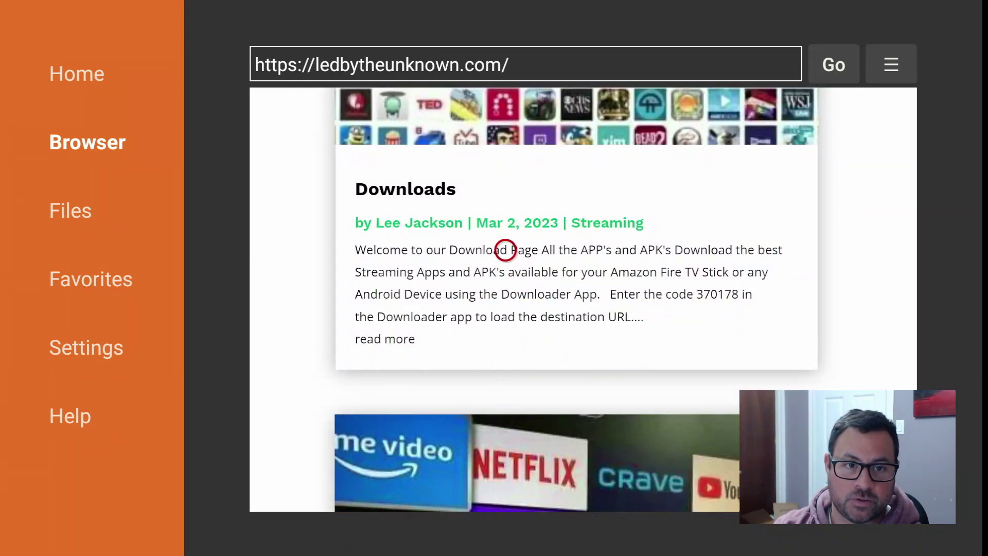
pyautogui.scroll(6, 418, 116)
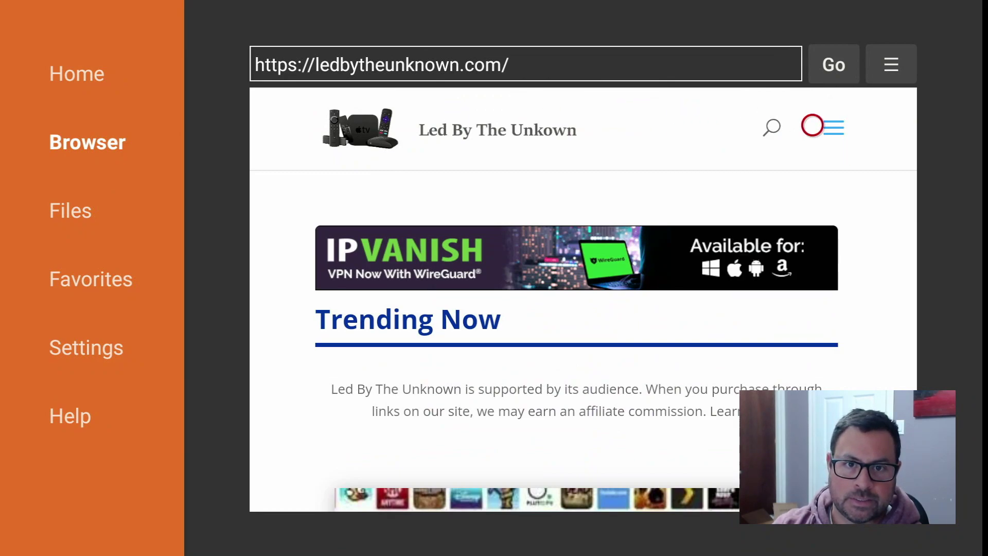
pyautogui.click(850, 125)
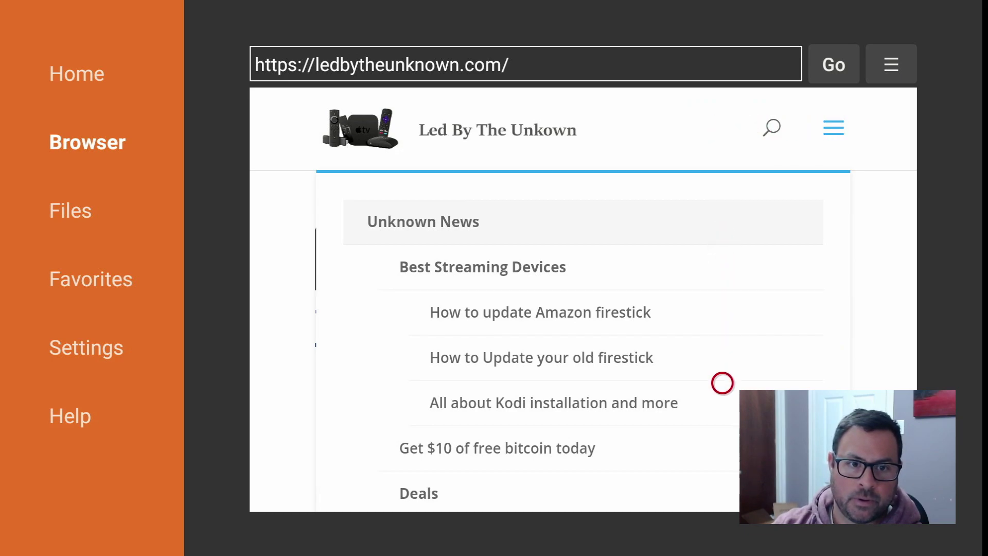
pyautogui.scroll(-10, 722, 490)
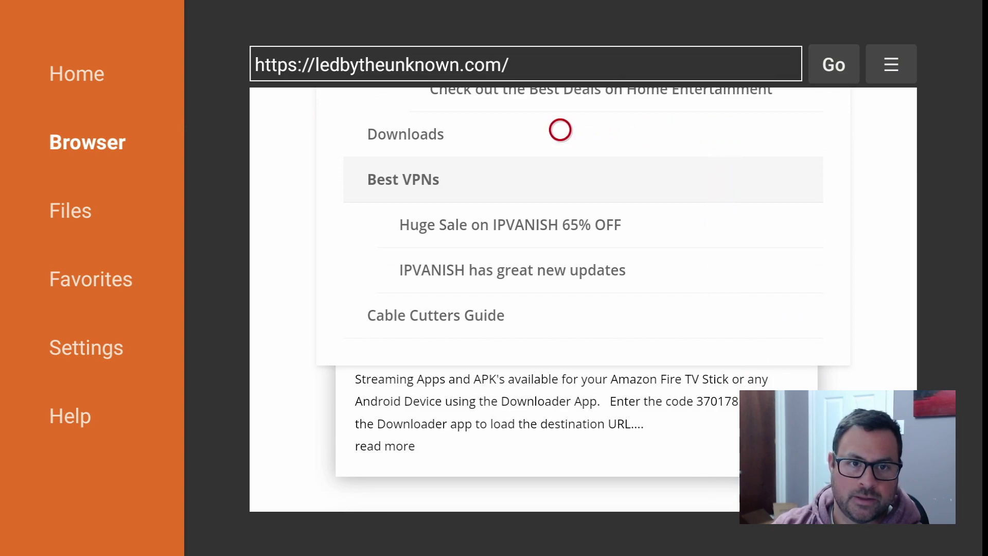
pyautogui.click(483, 130)
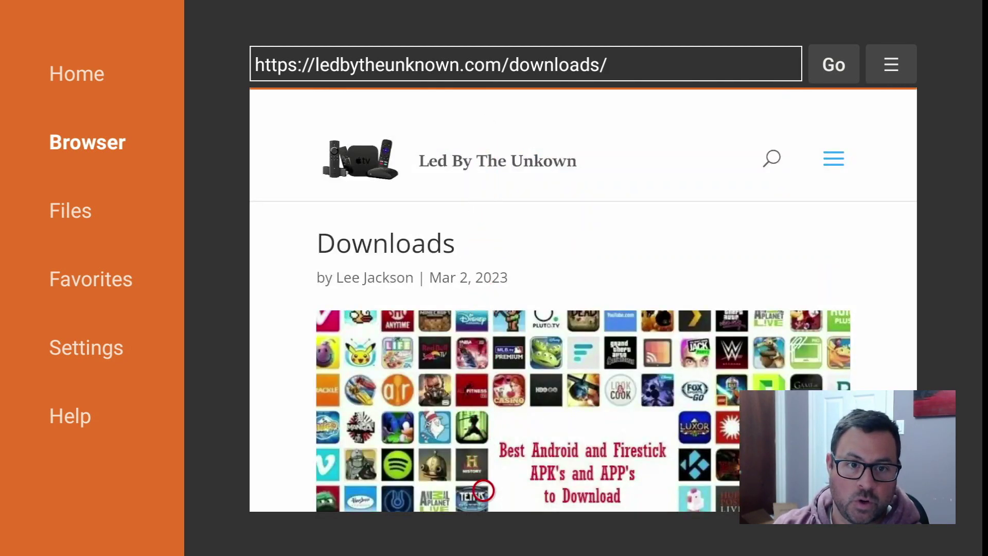
# Scroll down to the App Stores list and download the APK time file
pyautogui.scroll(-10, 483, 490)
pyautogui.scroll(-10, 483, 491)
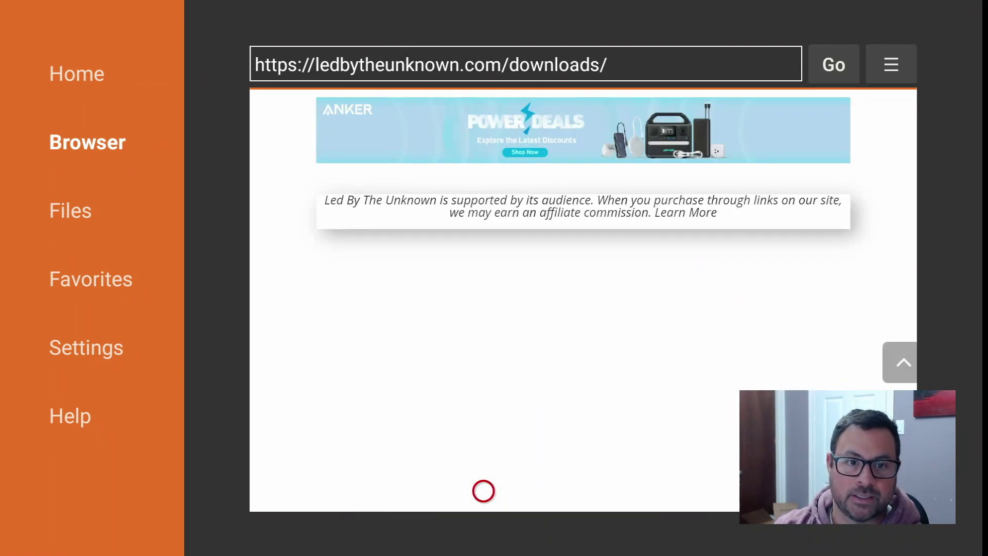
pyautogui.scroll(-10, 483, 491)
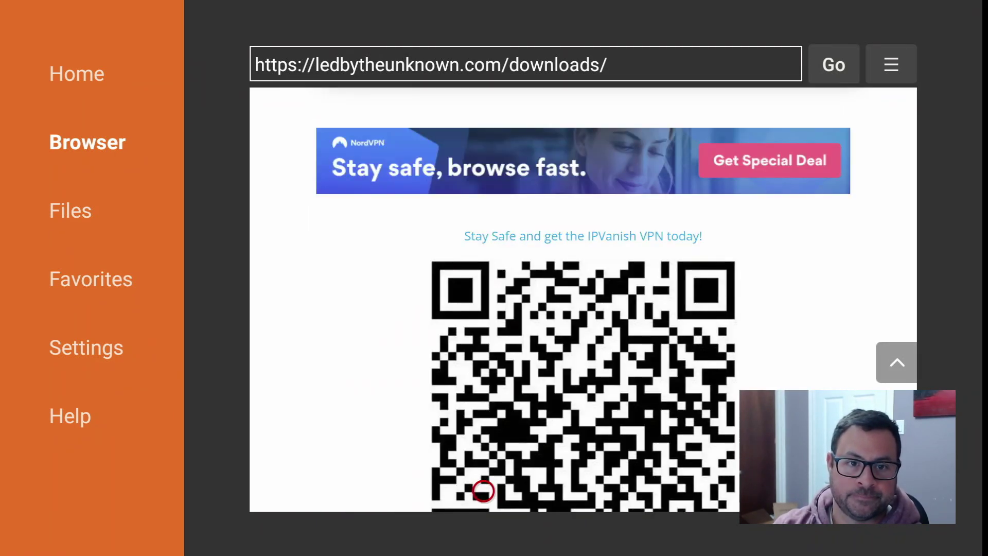
pyautogui.scroll(-1, 483, 490)
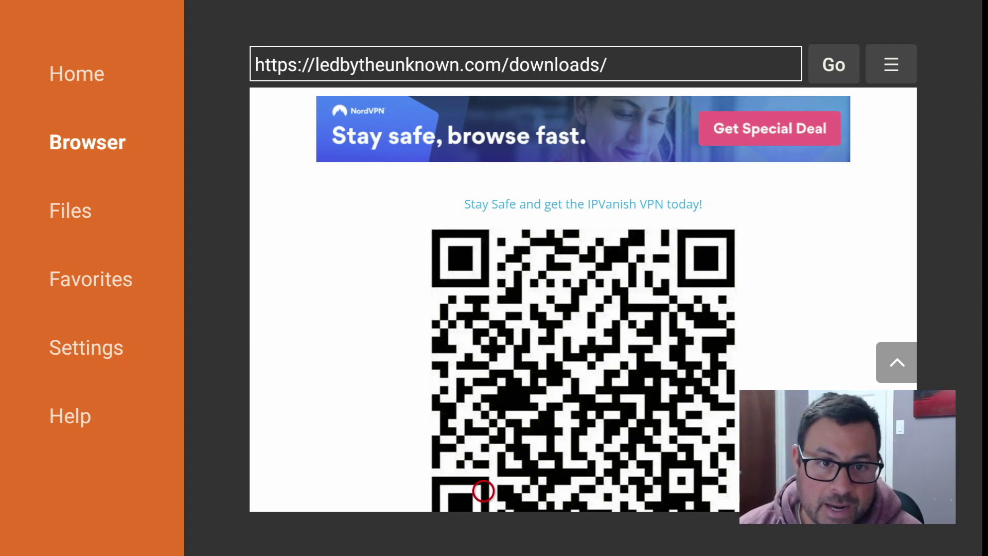
pyautogui.scroll(-1, 483, 491)
pyautogui.scroll(-5, 483, 490)
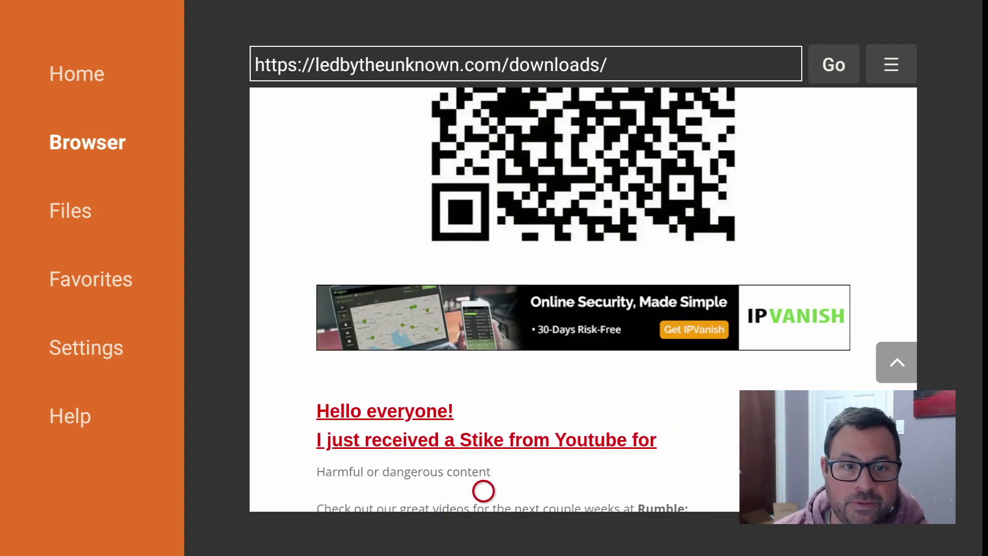
pyautogui.scroll(-6, 483, 490)
pyautogui.scroll(-5, 483, 491)
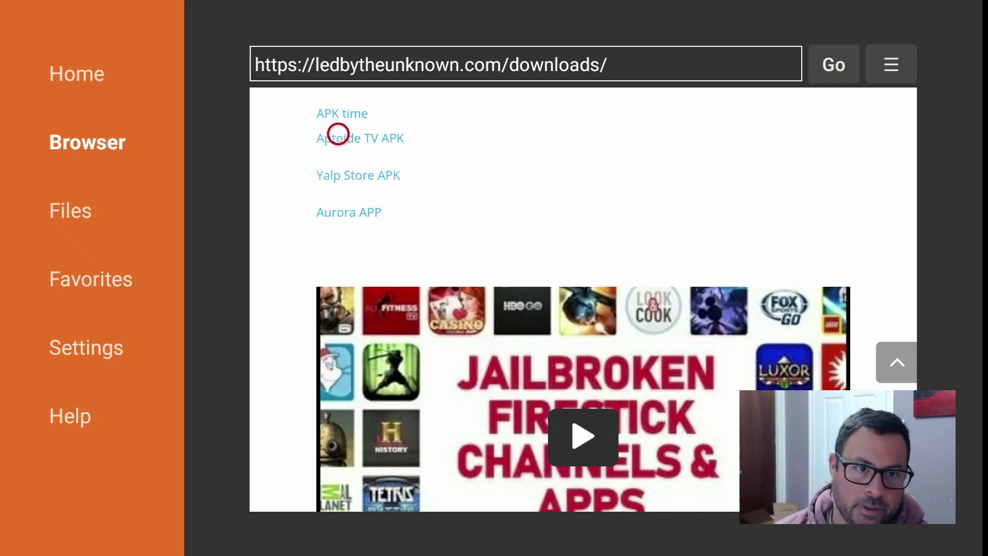
pyautogui.scroll(1, 337, 118)
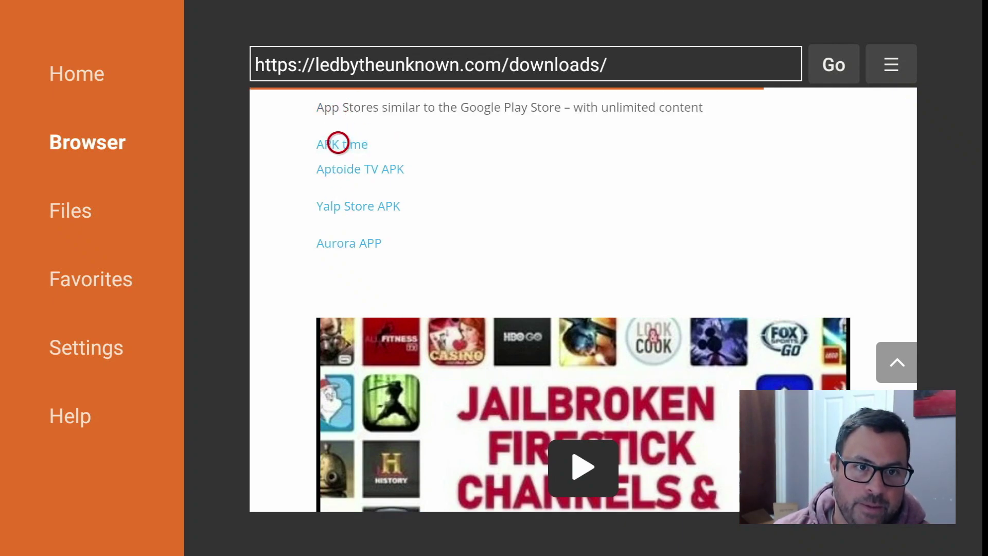
pyautogui.click(338, 142)
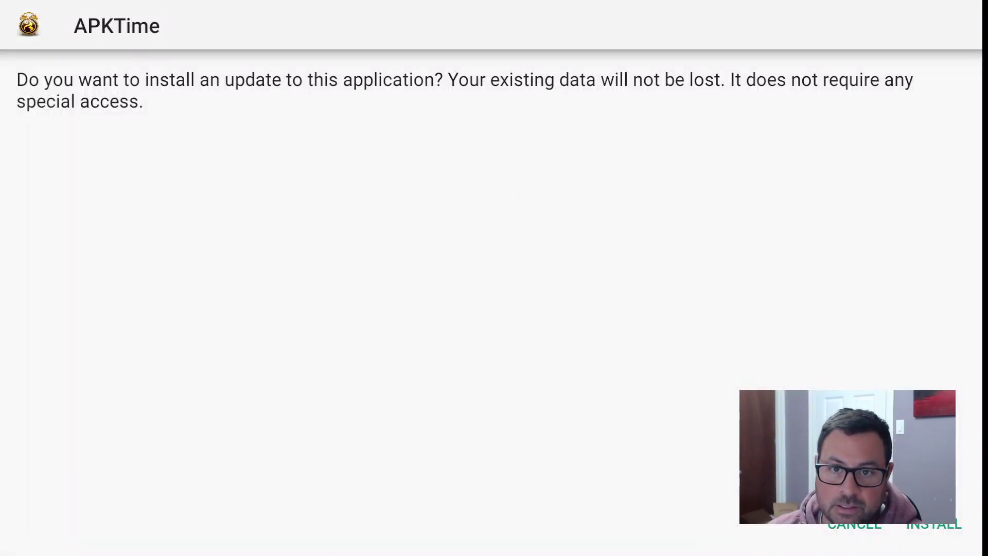
# Install the downloaded APKTime-v2.2-Original.apk update and return to Downloader's status dialog
pyautogui.press('Down')
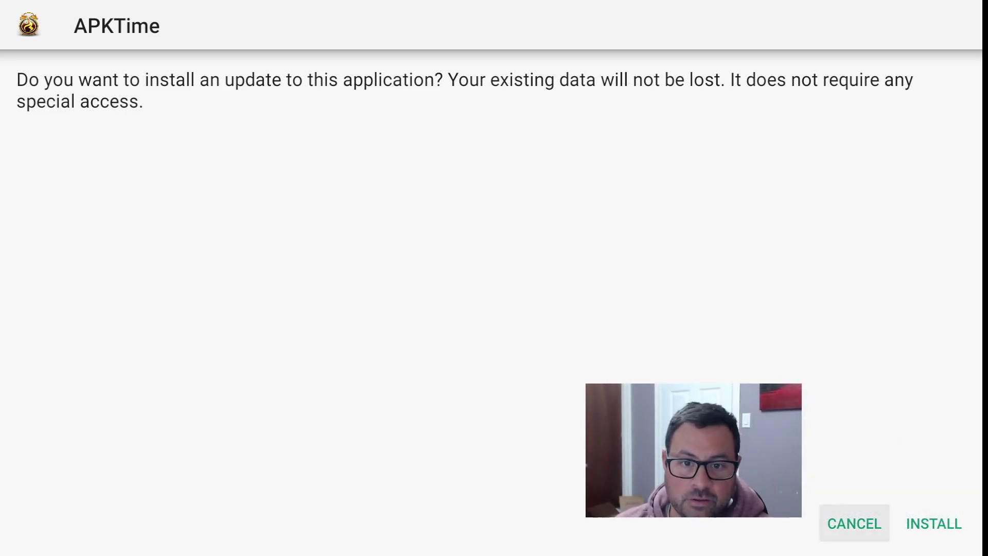
pyautogui.press('Right')
pyautogui.press('Left')
pyautogui.press('Right')
pyautogui.press('Return')
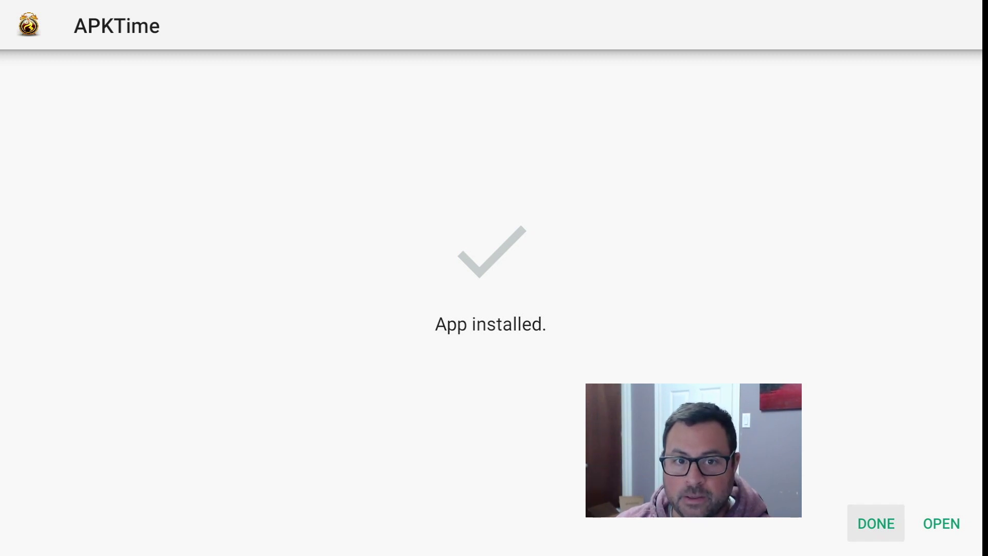
pyautogui.press('Return')
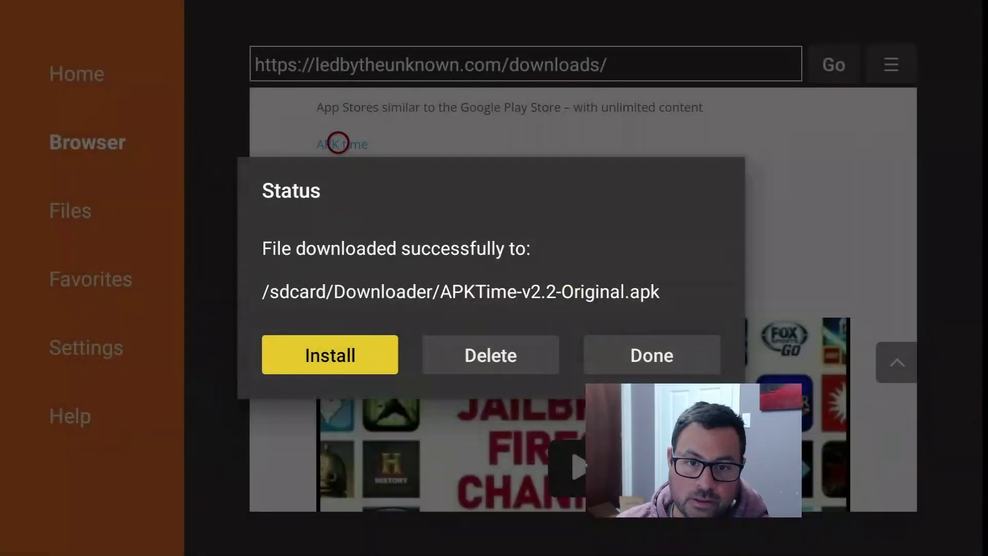